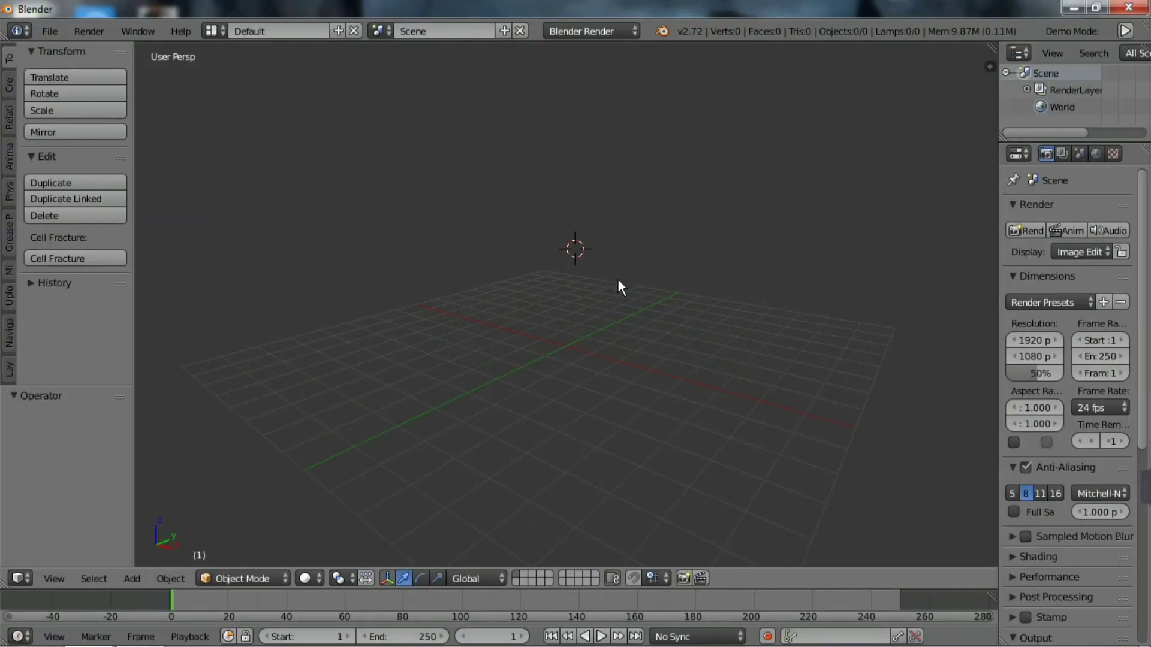
- Import the first head photo from the E drive as an image plane
{"action": "key", "text": "shift+a"}
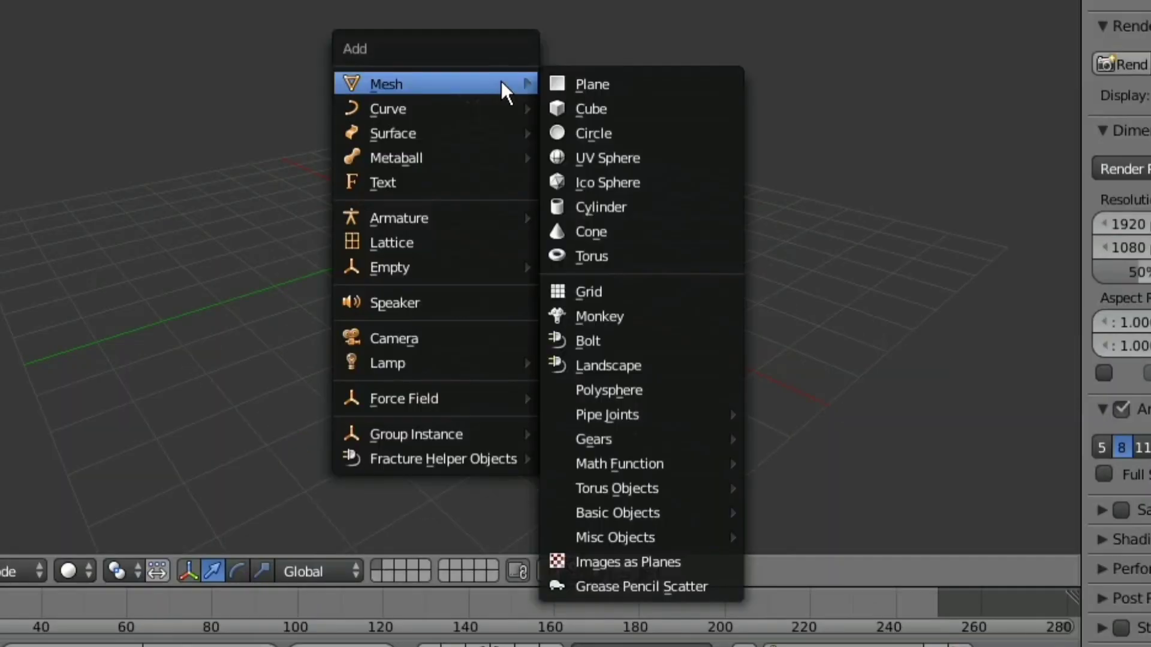
{"action": "left_click", "coordinate": [609, 566]}
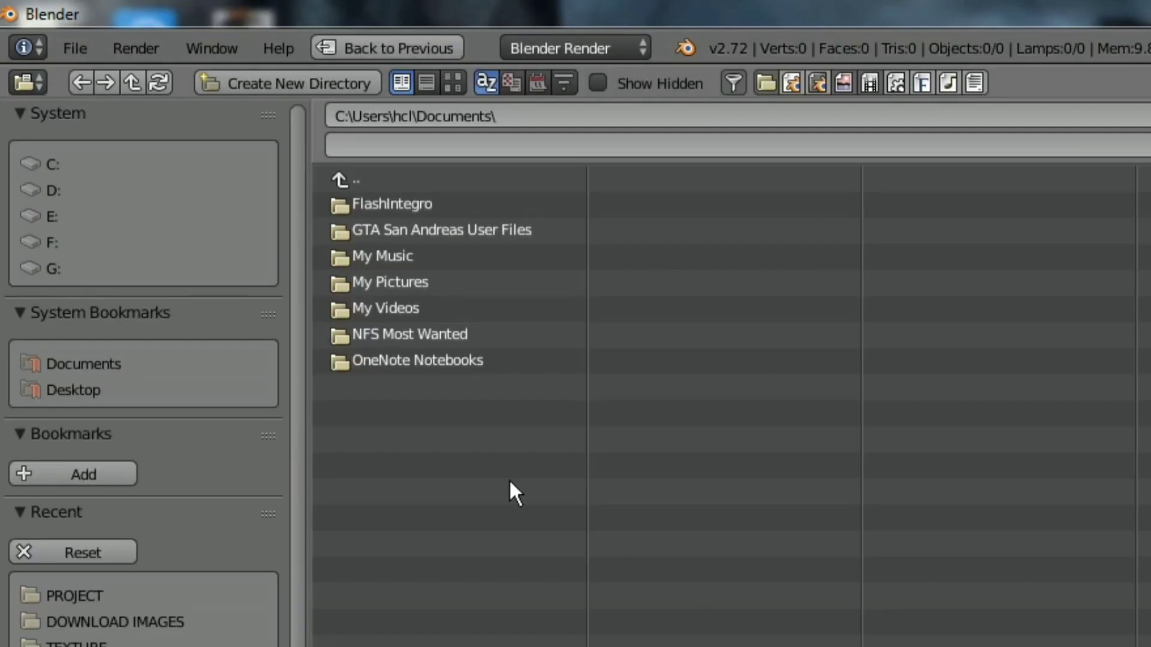
{"action": "left_click", "coordinate": [132, 217]}
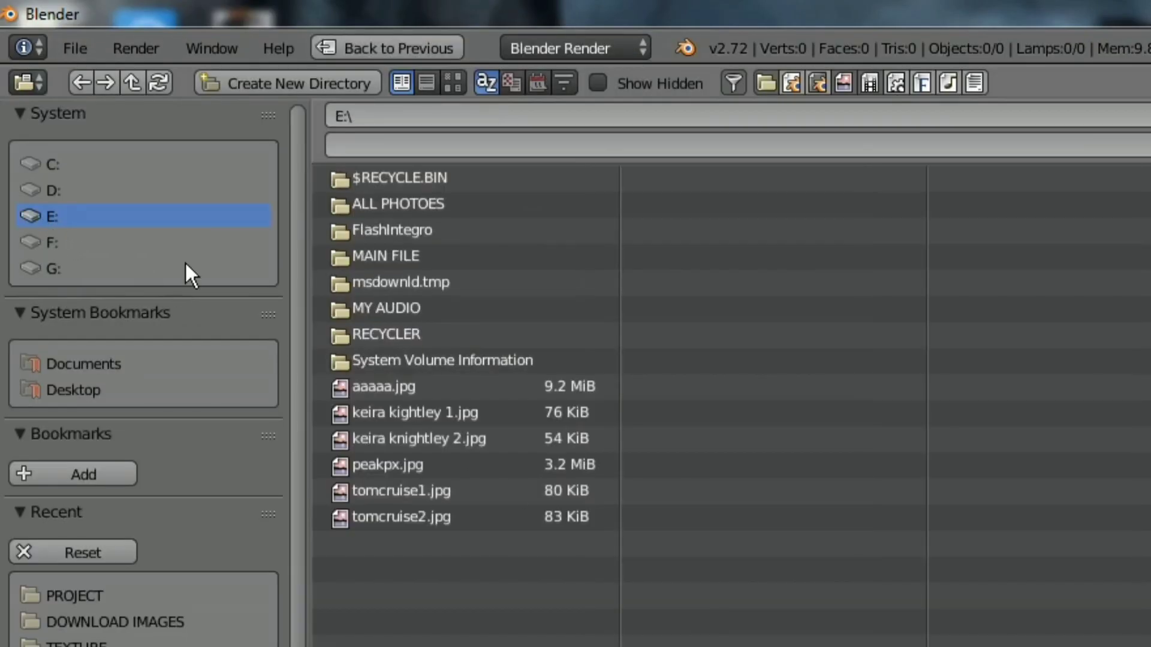
{"action": "left_click", "coordinate": [408, 489]}
{"action": "key", "text": "Return"}
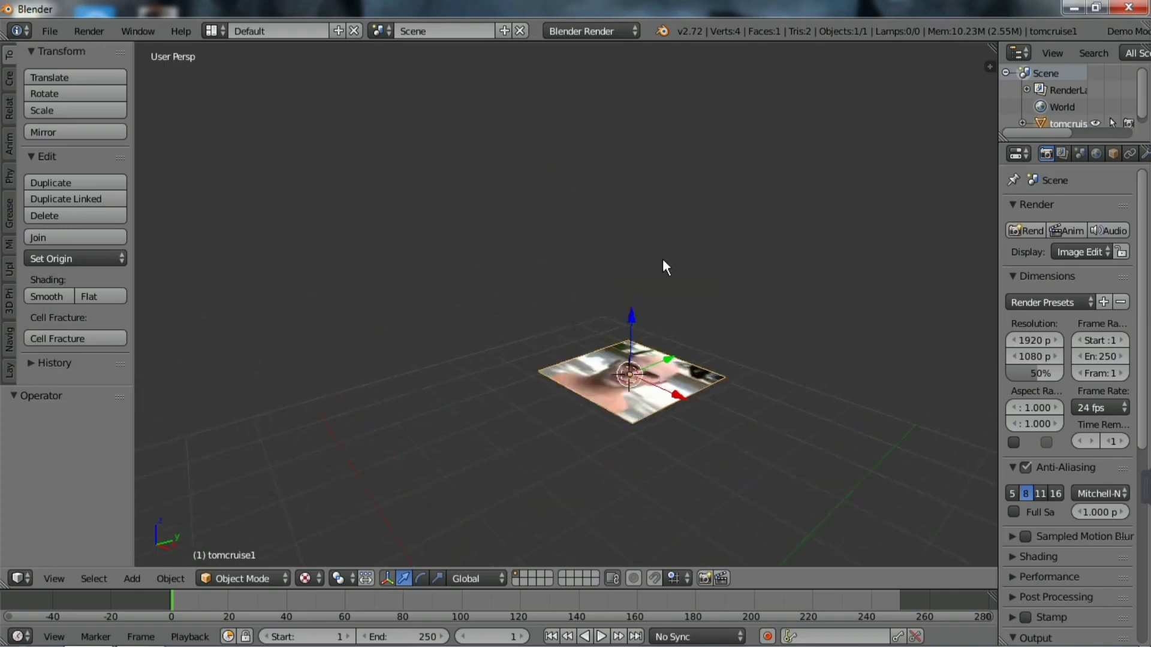
- Import the second head photo as another image plane
{"action": "key", "text": "shift+a"}
{"action": "left_click", "coordinate": [642, 622]}
{"action": "left_click", "coordinate": [314, 329]}
{"action": "key", "text": "Return"}
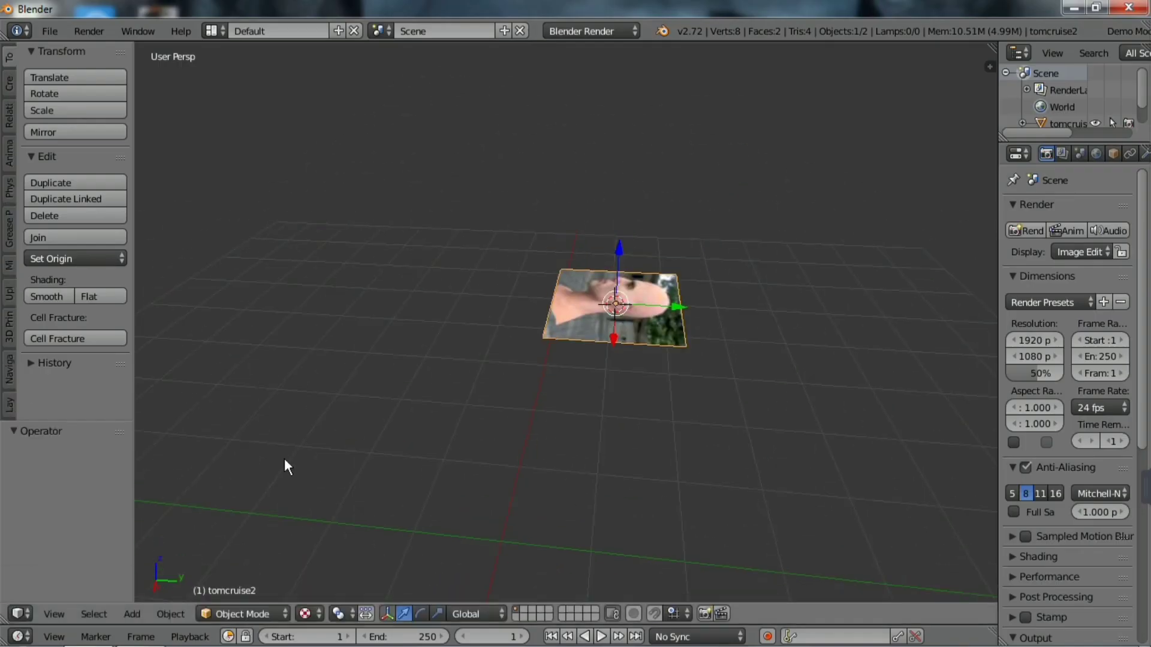
- Rotate the second photo plane -90° so it stands upright
{"action": "key", "text": "t"}
{"action": "middle_click_drag", "start_coordinate": [420, 419], "coordinate": [594, 368]}
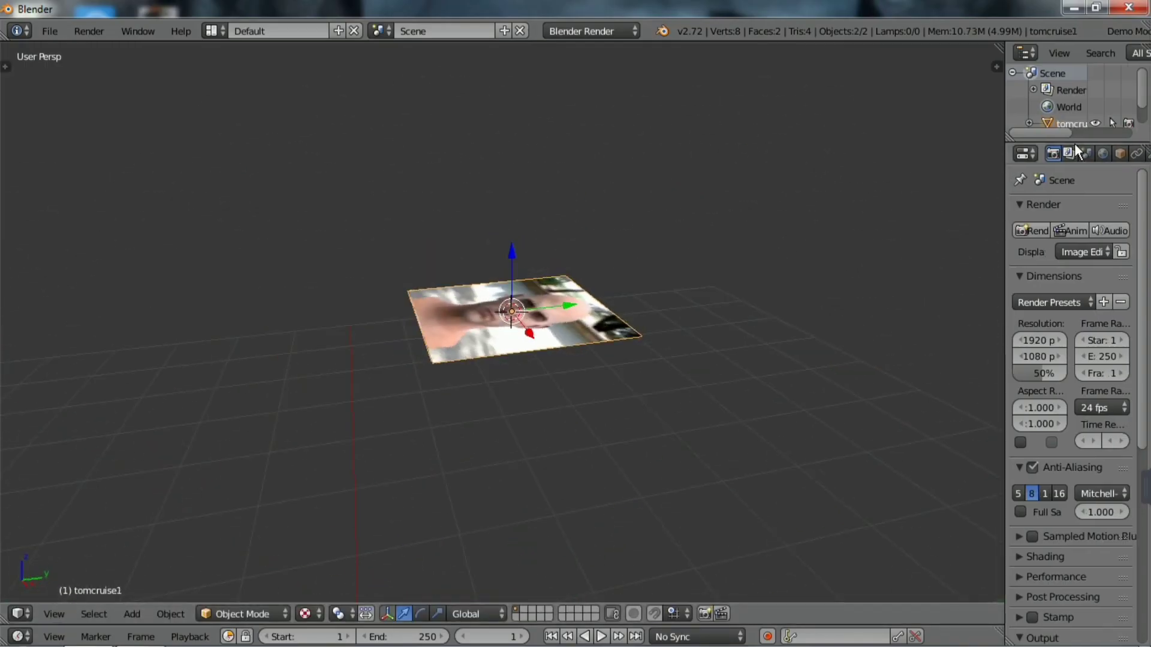
{"action": "key", "text": "KP_3"}
{"action": "right_click", "coordinate": [625, 334]}
{"action": "key", "text": "r"}
{"action": "key", "text": "minus"}
{"action": "key", "text": "9"}
{"action": "key", "text": "0"}
{"action": "key", "text": "Return"}
{"action": "key", "text": "t"}
- Turn the side plane 90° about Z, slide it along X, and make the scene list area a second 3D view
{"action": "middle_click_drag", "start_coordinate": [600, 335], "coordinate": [535, 351]}
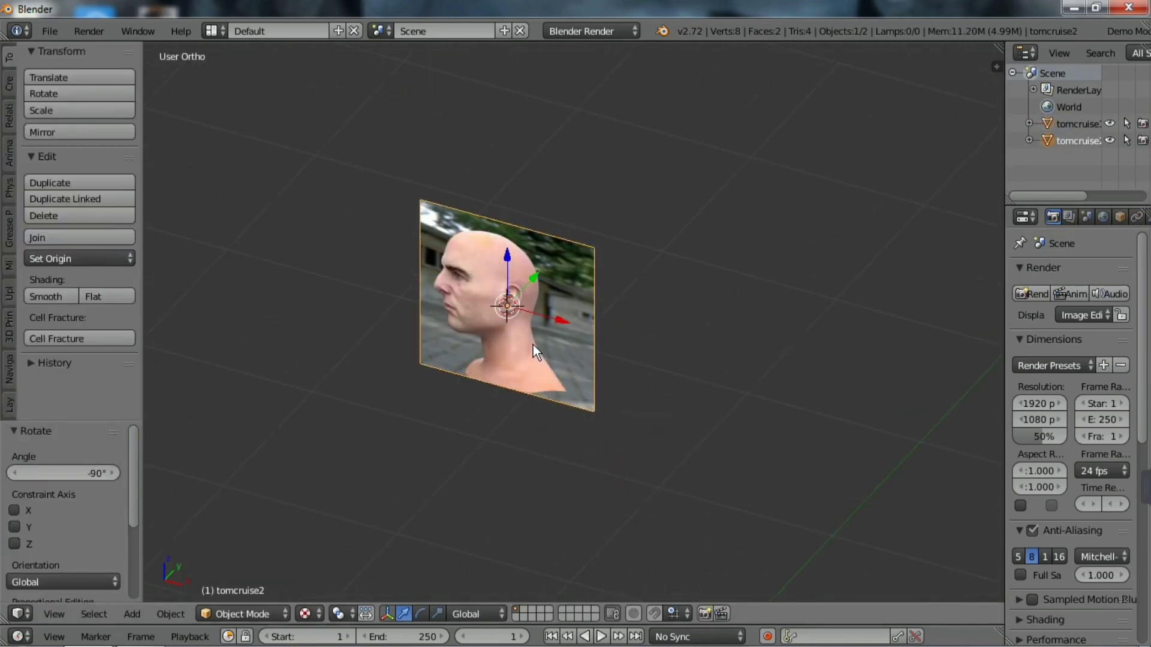
{"action": "middle_click_drag", "start_coordinate": [673, 200], "coordinate": [635, 270]}
{"action": "key", "text": "r"}
{"action": "key", "text": "z"}
{"action": "left_click", "coordinate": [583, 357]}
{"action": "key", "text": "Return"}
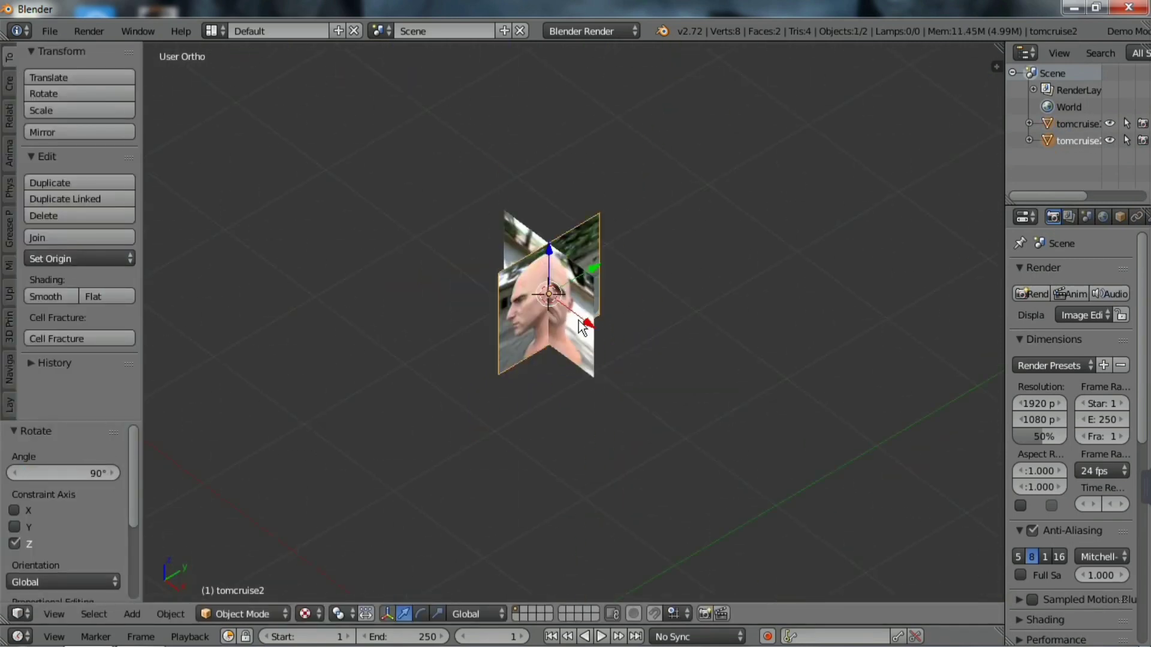
{"action": "key", "text": "g"}
{"action": "key", "text": "x"}
{"action": "left_click", "coordinate": [442, 328]}
{"action": "mouse_move", "coordinate": [442, 329]}
{"action": "middle_mouse_down"}
{"action": "mouse_move", "coordinate": [599, 323]}
{"action": "mouse_move", "coordinate": [353, 356]}
{"action": "middle_mouse_up"}
{"action": "left_click", "coordinate": [1024, 54]}
{"action": "left_click", "coordinate": [938, 73]}
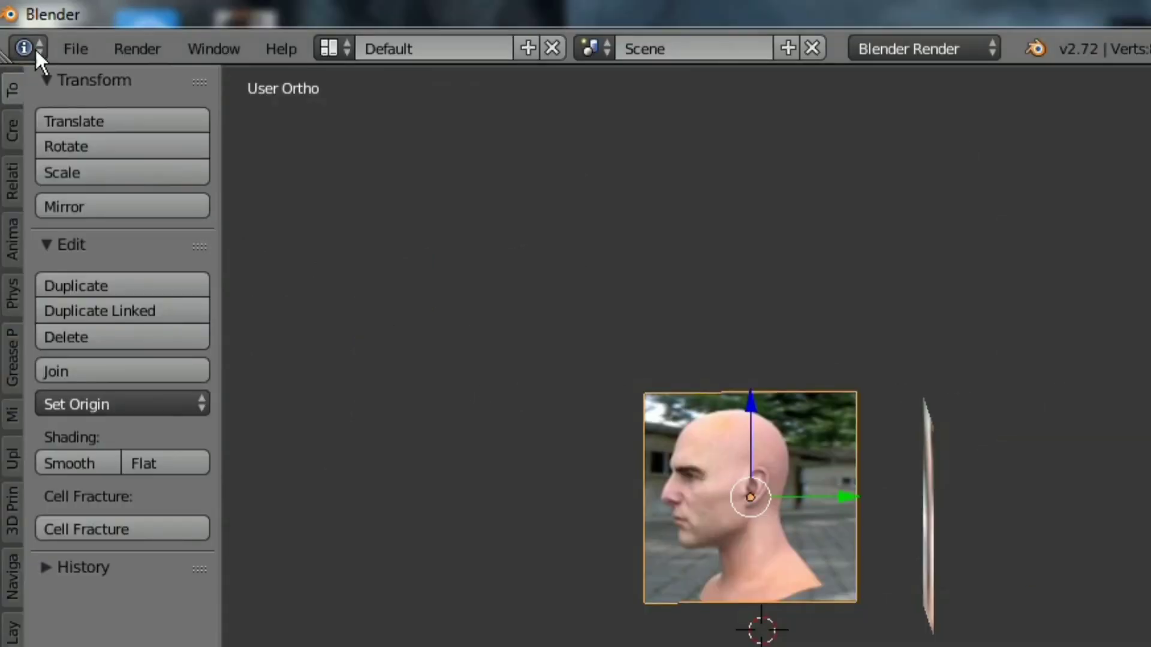
- Append the head mesh object from E:\normal human face.blend's Object folder
{"action": "left_click", "coordinate": [71, 50]}
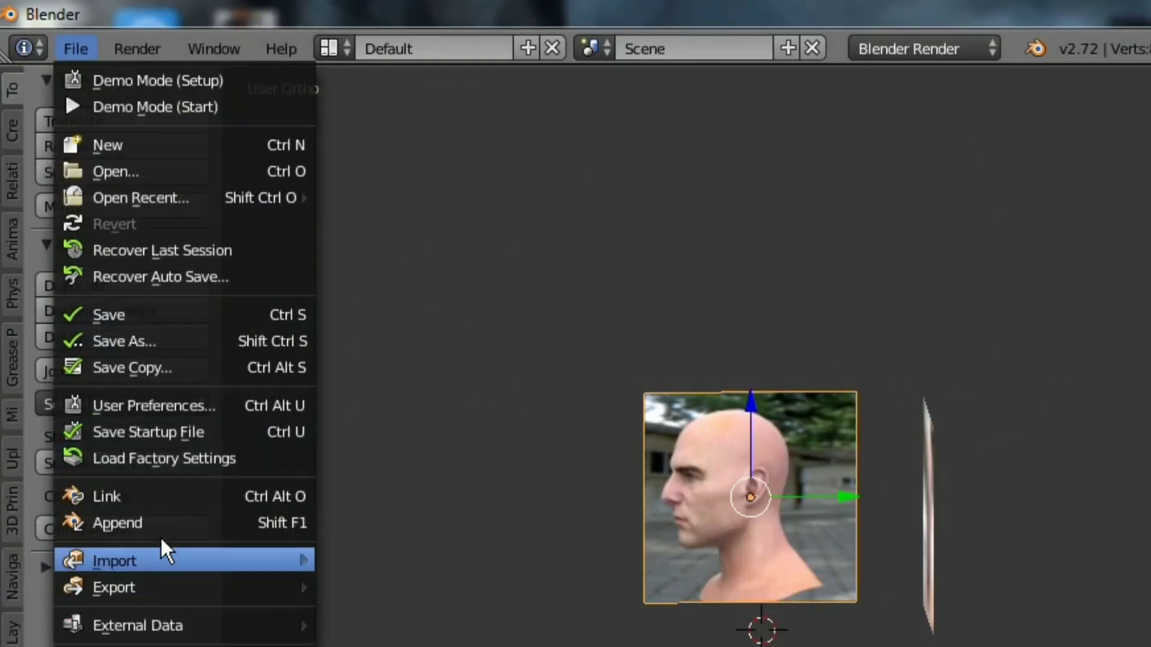
{"action": "left_click", "coordinate": [127, 523]}
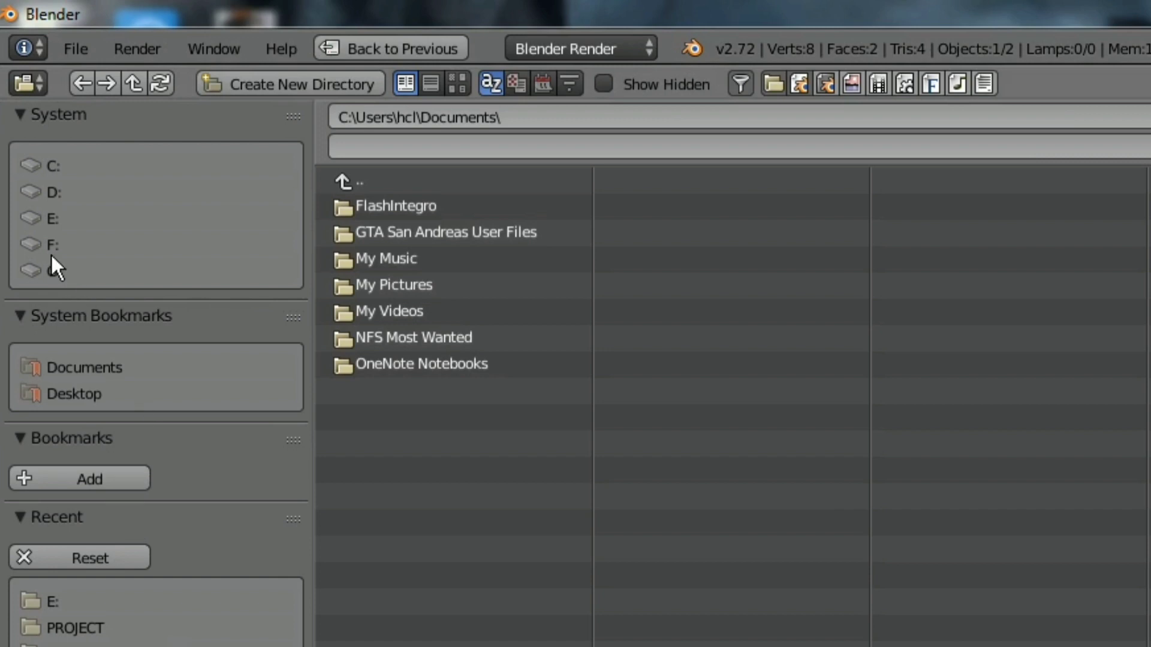
{"action": "left_click", "coordinate": [51, 218]}
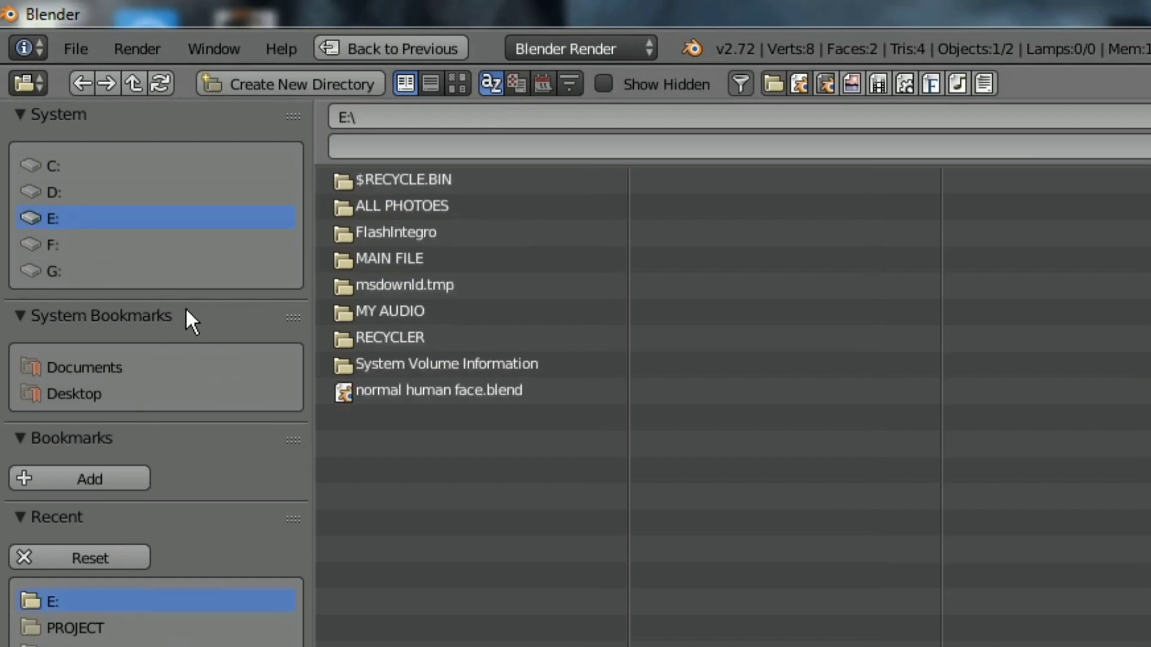
{"action": "left_click", "coordinate": [440, 390]}
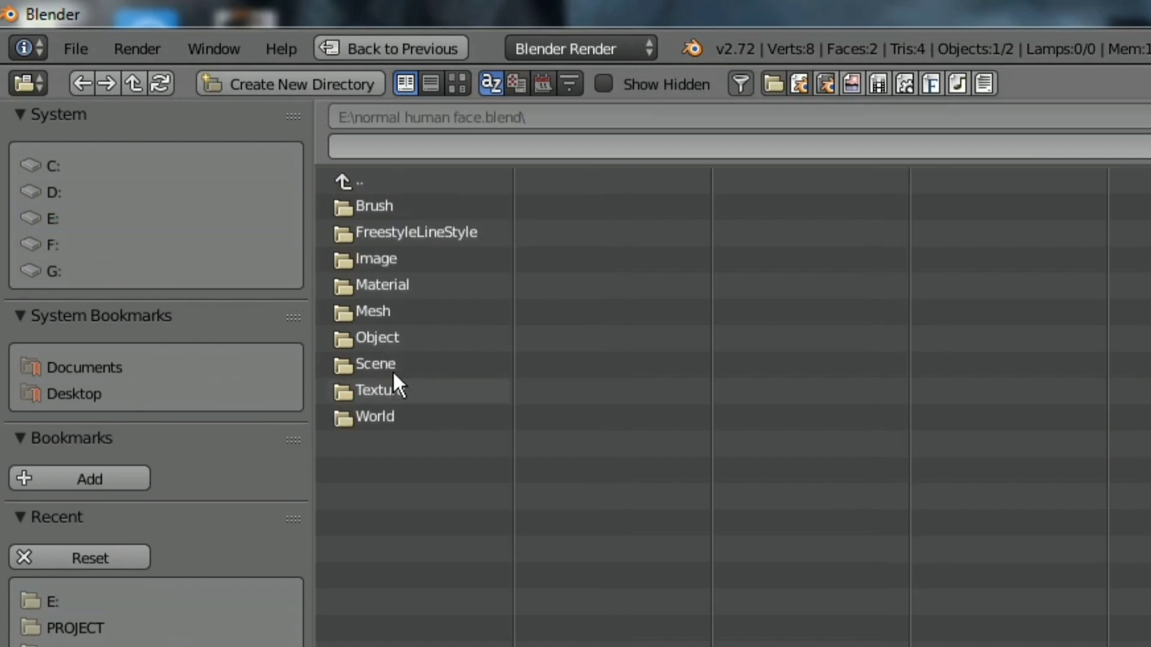
{"action": "left_click", "coordinate": [390, 336]}
{"action": "double_click", "coordinate": [419, 207]}
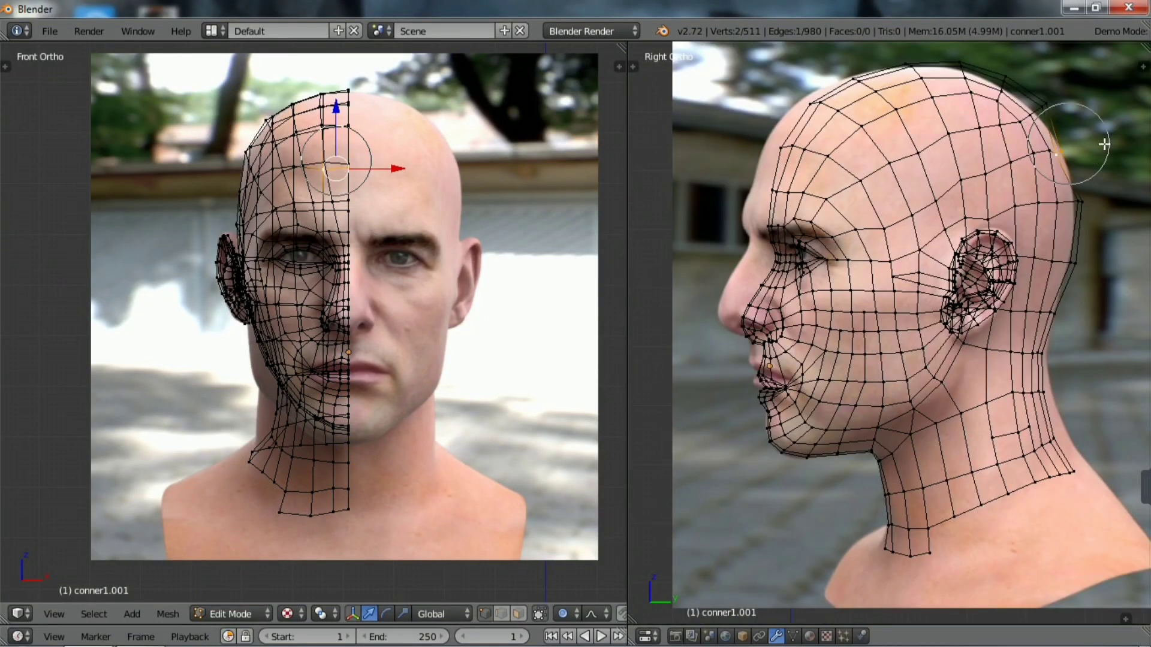
- Restore the head top, then select chin and ear vertices and start moving them with soft falloff
{"action": "right_click", "coordinate": [1104, 144]}
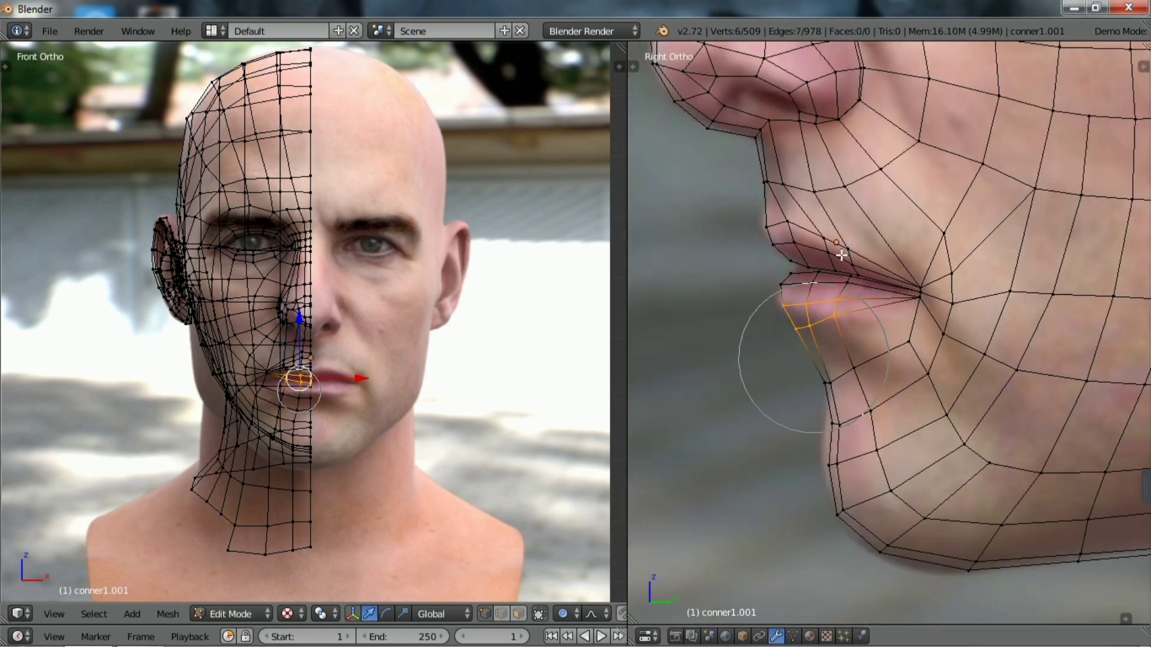
{"action": "right_click", "coordinate": [836, 431]}
{"action": "middle_click_drag", "start_coordinate": [840, 437], "coordinate": [842, 395], "text": "shift"}
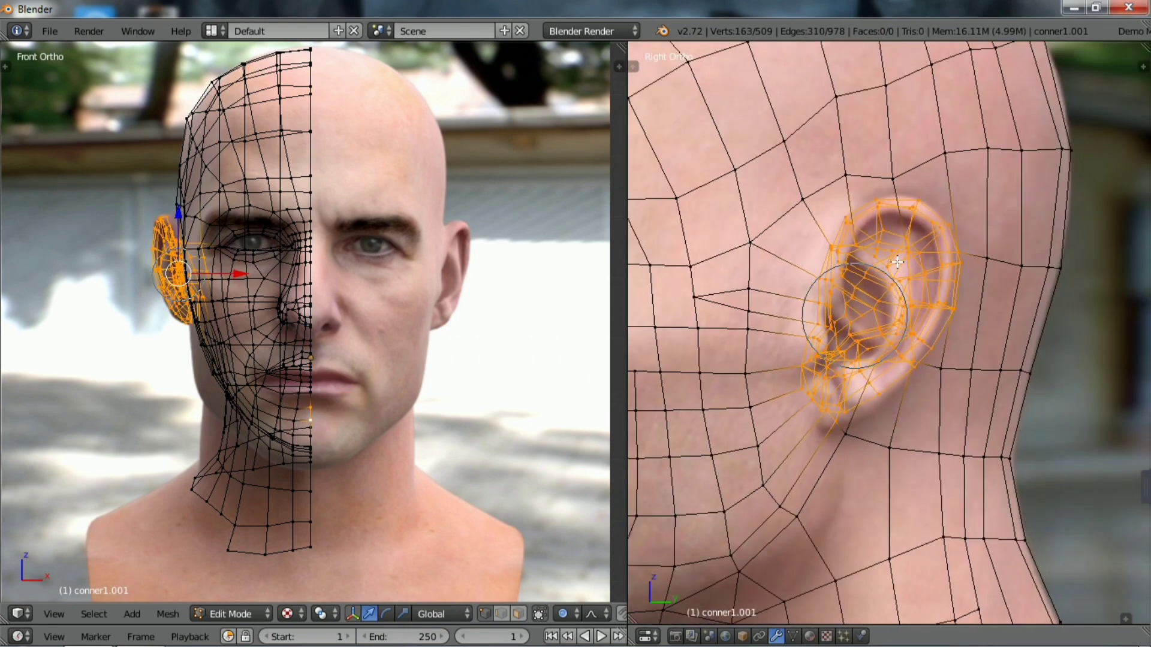
{"action": "right_click", "coordinate": [926, 339]}
{"action": "key", "text": "g"}
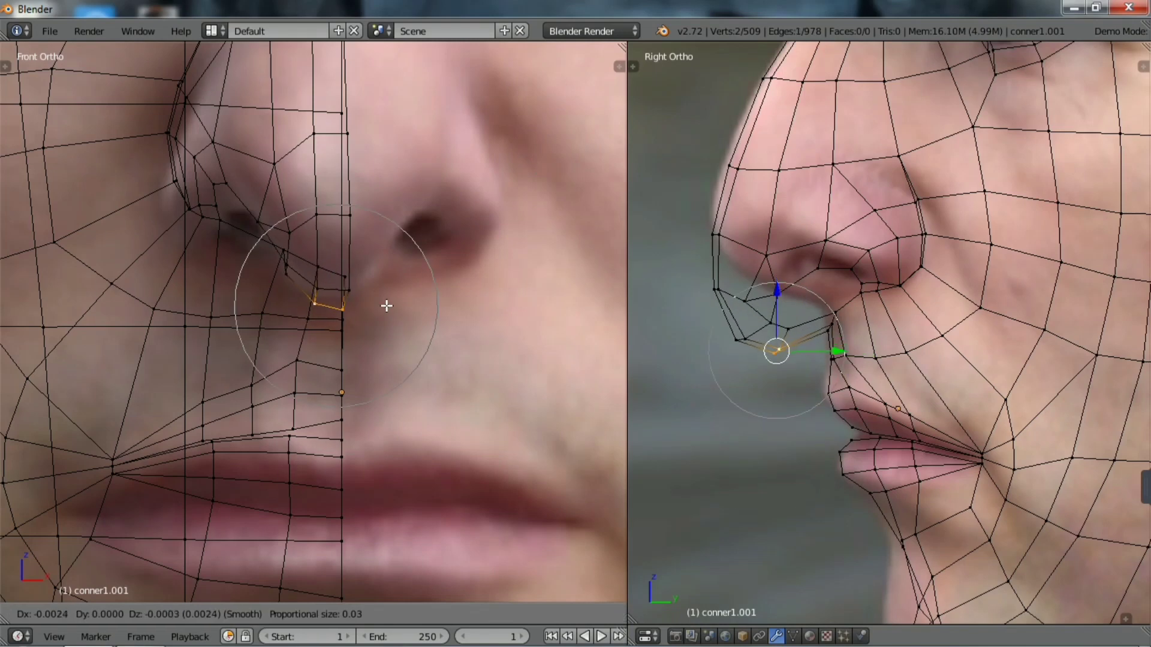
- Pull the jaw vertices out onto the photo's jawline
{"action": "key", "text": "z"}
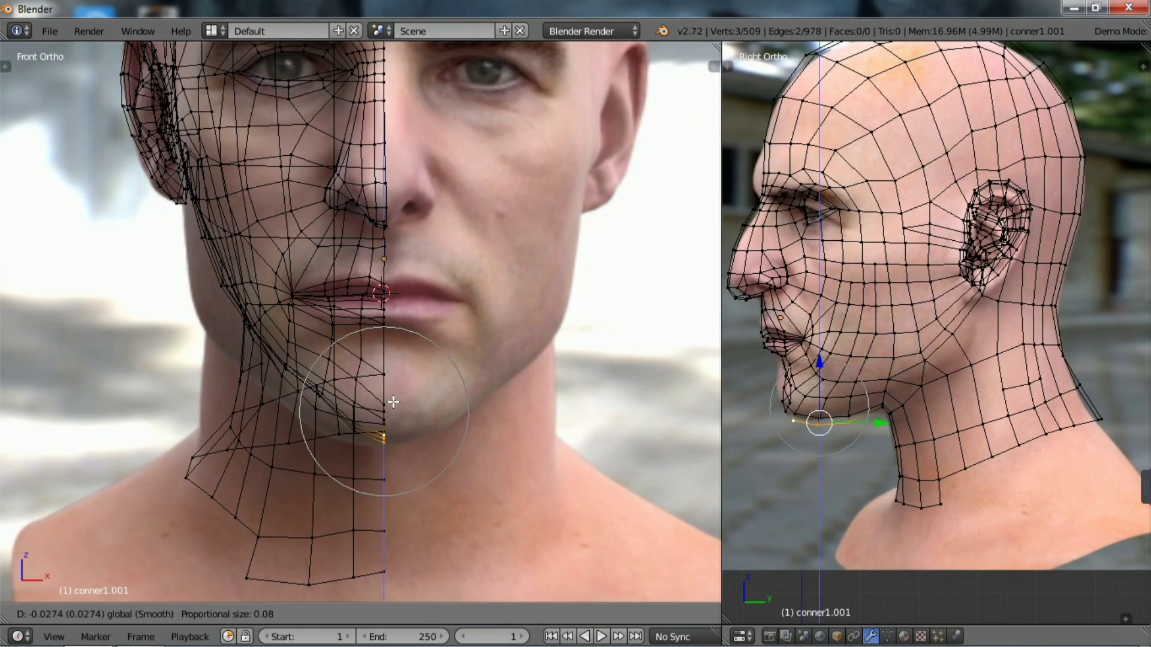
{"action": "left_click_drag", "start_coordinate": [327, 362], "coordinate": [274, 350]}
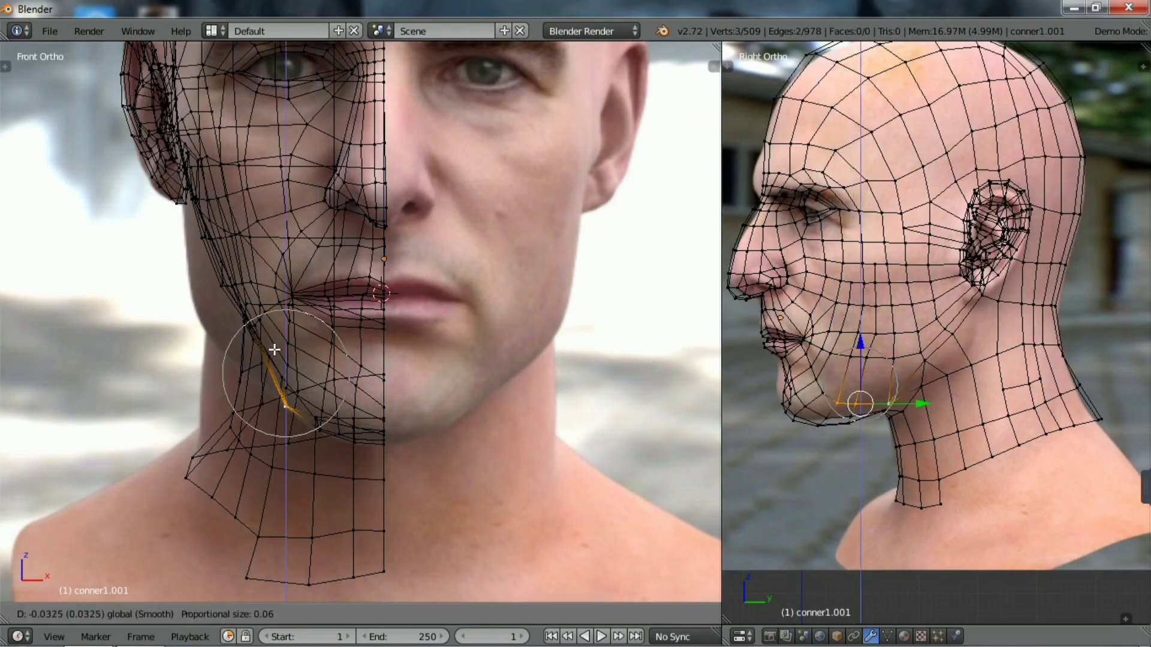
{"action": "right_click", "coordinate": [240, 288]}
{"action": "key", "text": "g"}
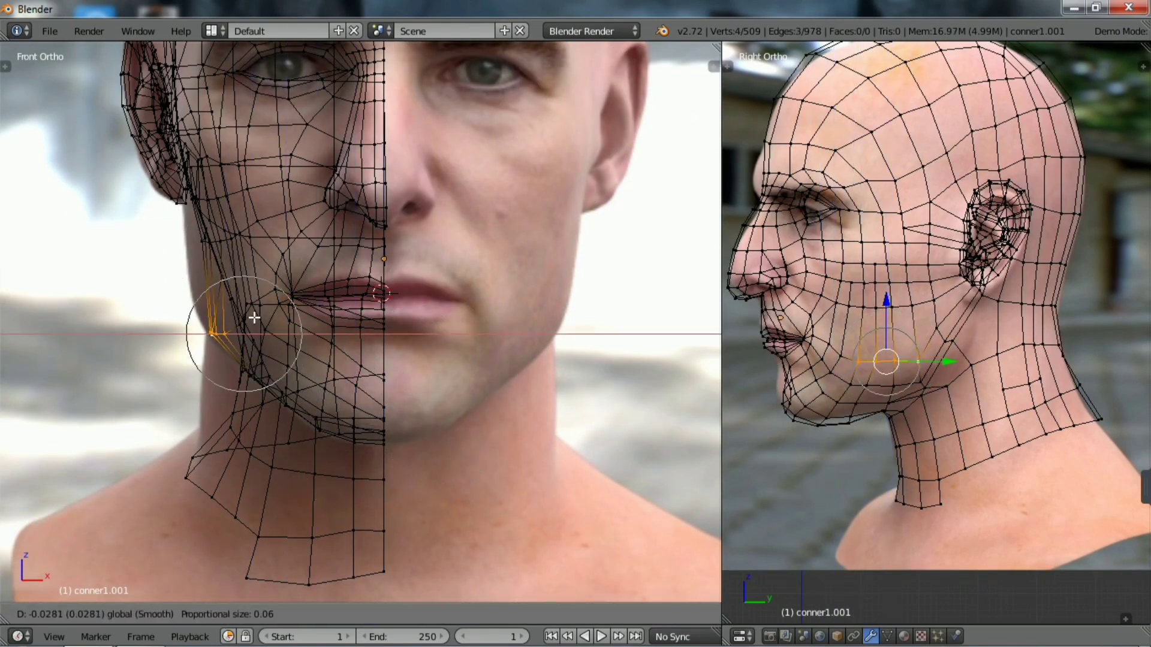
{"action": "left_click", "coordinate": [256, 264]}
- Move cheek vertices onto the face outline in the photo
{"action": "right_click", "coordinate": [193, 294]}
{"action": "key", "text": "g"}
{"action": "left_click", "coordinate": [257, 231]}
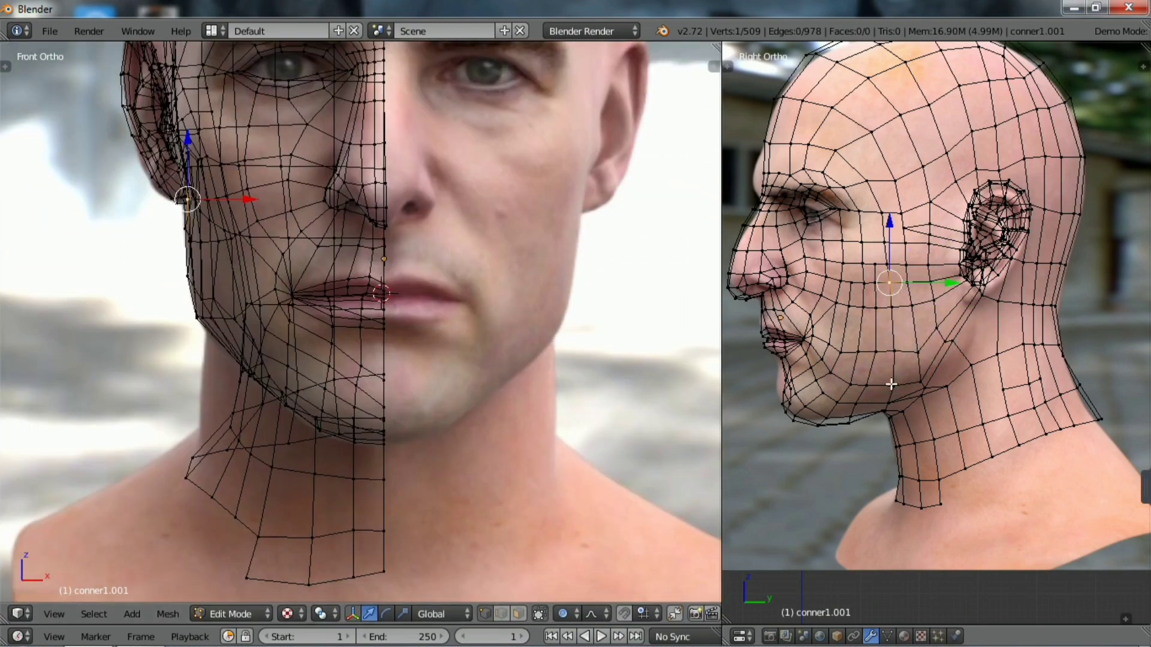
{"action": "key", "text": "g"}
{"action": "left_click", "coordinate": [252, 276]}
{"action": "key", "text": "g"}
{"action": "key", "text": "x"}
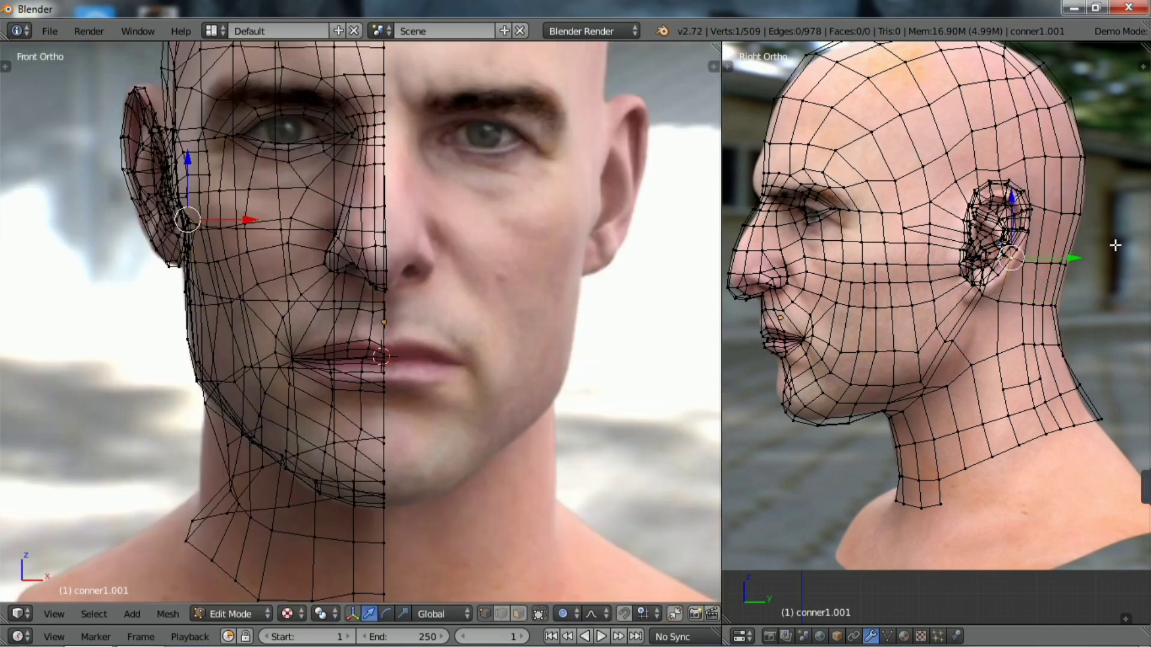
- Fit the lower jaw and neck vertices to the photo with X-constrained moves
{"action": "right_click", "coordinate": [214, 382]}
{"action": "key", "text": "g"}
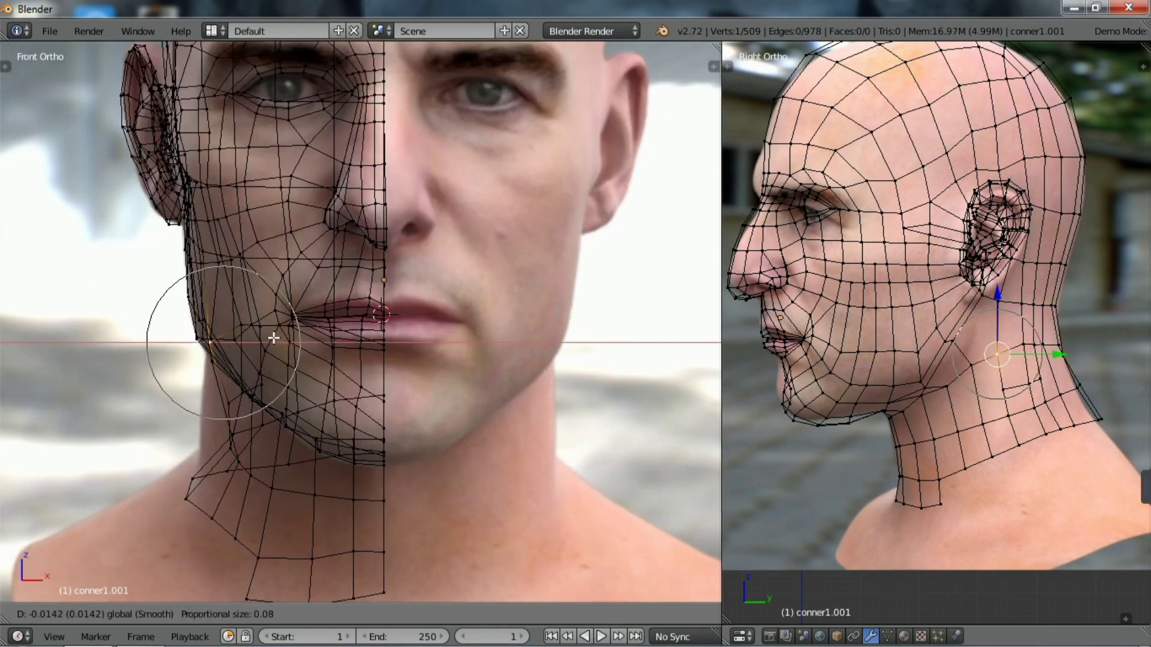
{"action": "left_click", "coordinate": [274, 334]}
{"action": "key", "text": "g"}
{"action": "key", "text": "x"}
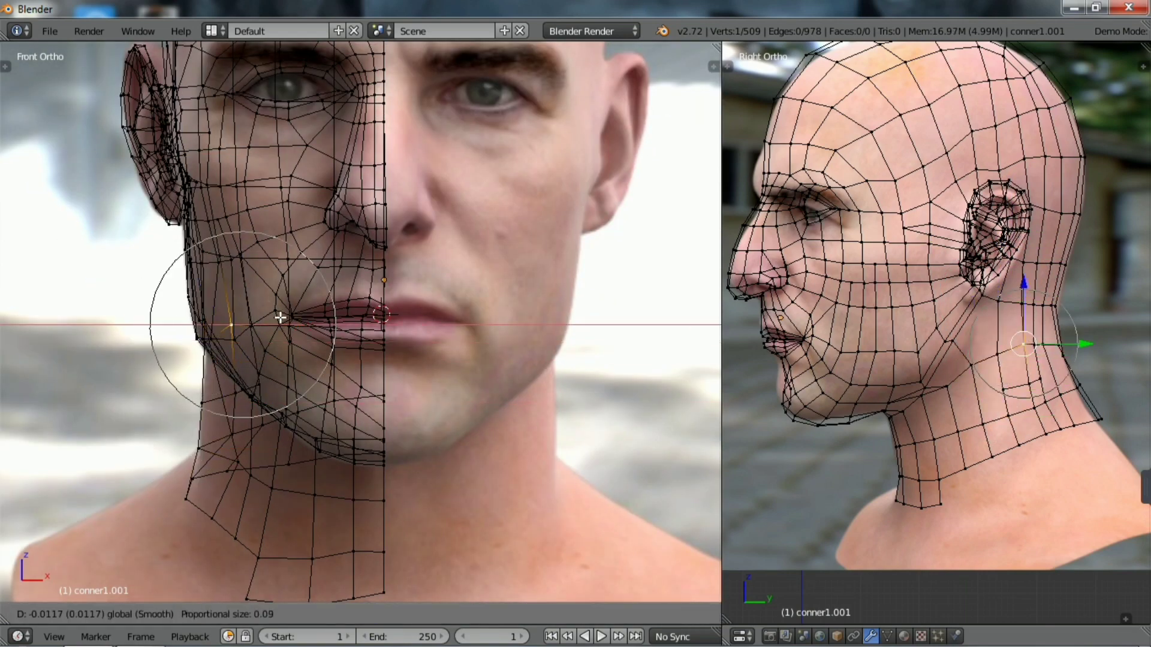
{"action": "left_click", "coordinate": [277, 321]}
{"action": "right_click", "coordinate": [187, 478]}
{"action": "key", "text": "g"}
{"action": "key", "text": "x"}
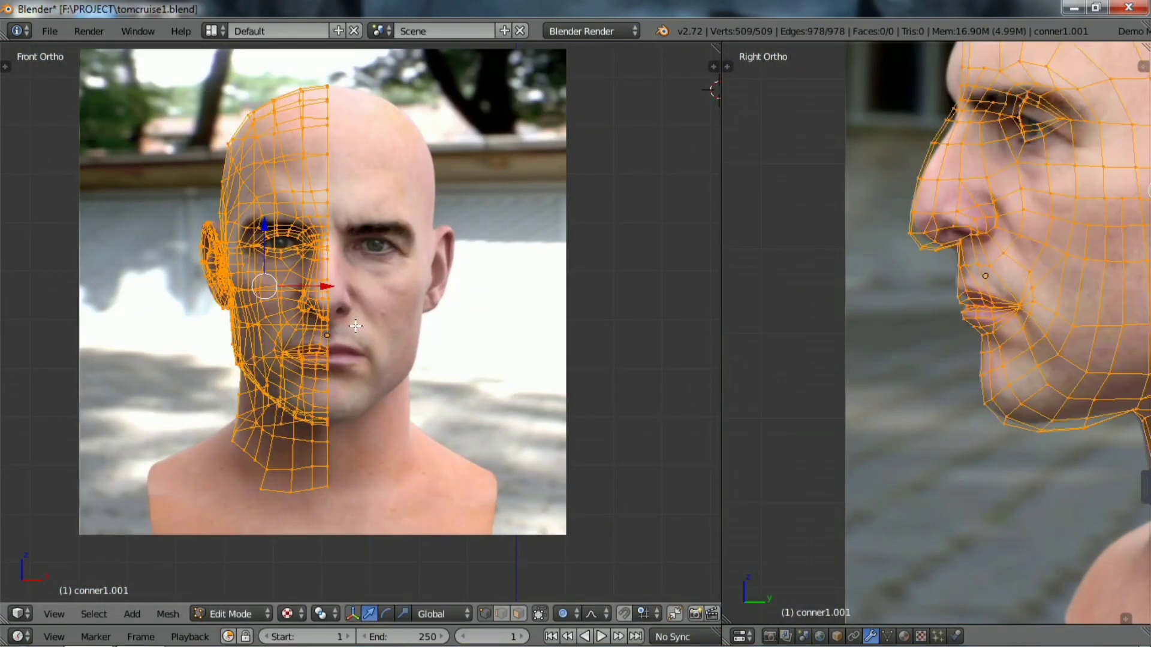
- Fill a face on the head mesh and orbit into an angled close-up of the face
{"action": "key", "text": "f"}
{"action": "scroll", "coordinate": [355, 326], "scroll_direction": "left", "scroll_amount": 1, "text": "ctrl"}
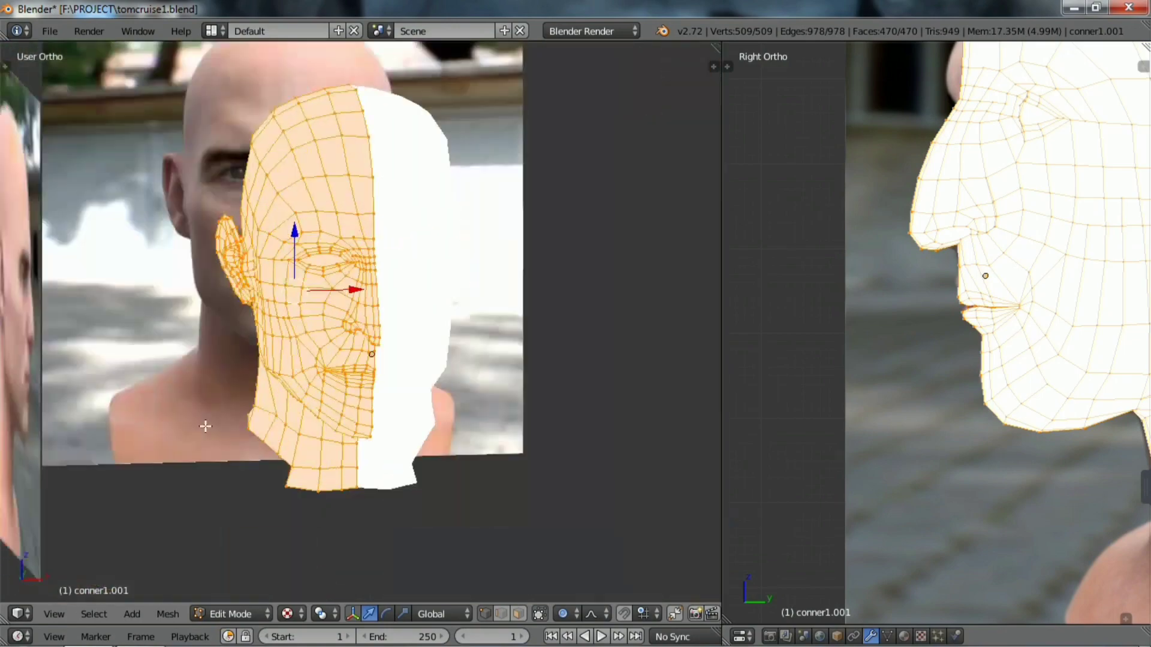
{"action": "mouse_move", "coordinate": [249, 337]}
{"action": "middle_mouse_down"}
{"action": "mouse_move", "coordinate": [257, 560]}
{"action": "mouse_move", "coordinate": [447, 405]}
{"action": "middle_mouse_up"}
{"action": "scroll", "coordinate": [258, 560], "scroll_direction": "up", "scroll_amount": 5}
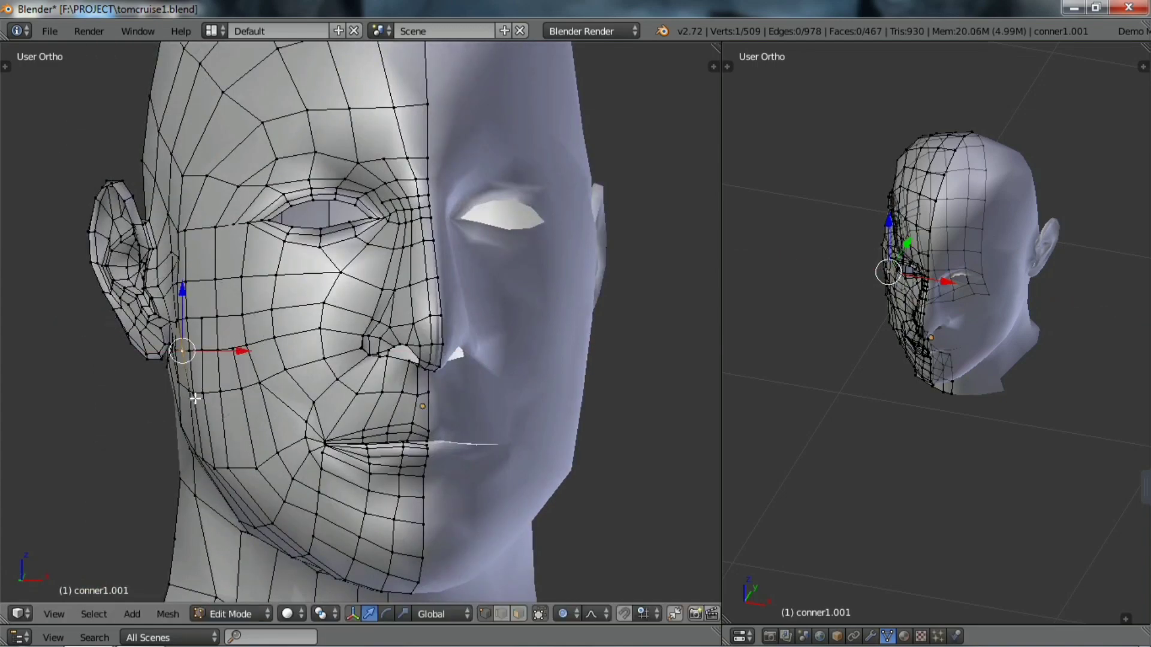
- Slide the chin vertices sideways with smooth proportional falloff
{"action": "key", "text": "g"}
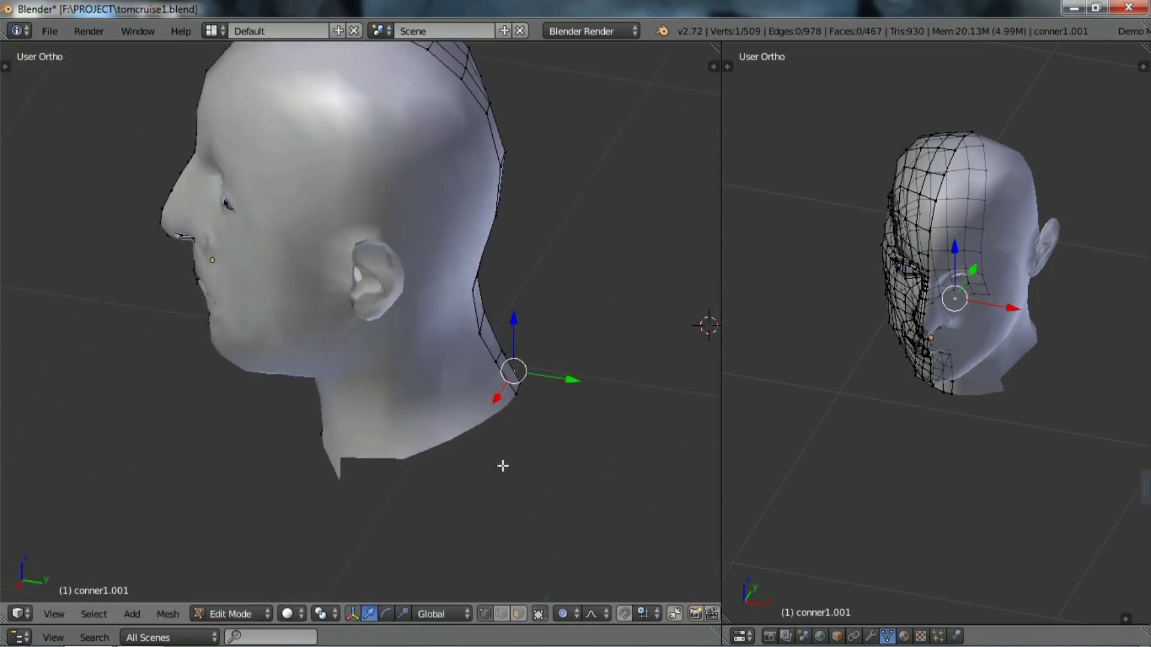
{"action": "left_click", "coordinate": [337, 442]}
{"action": "left_click_drag", "start_coordinate": [400, 443], "coordinate": [399, 453]}
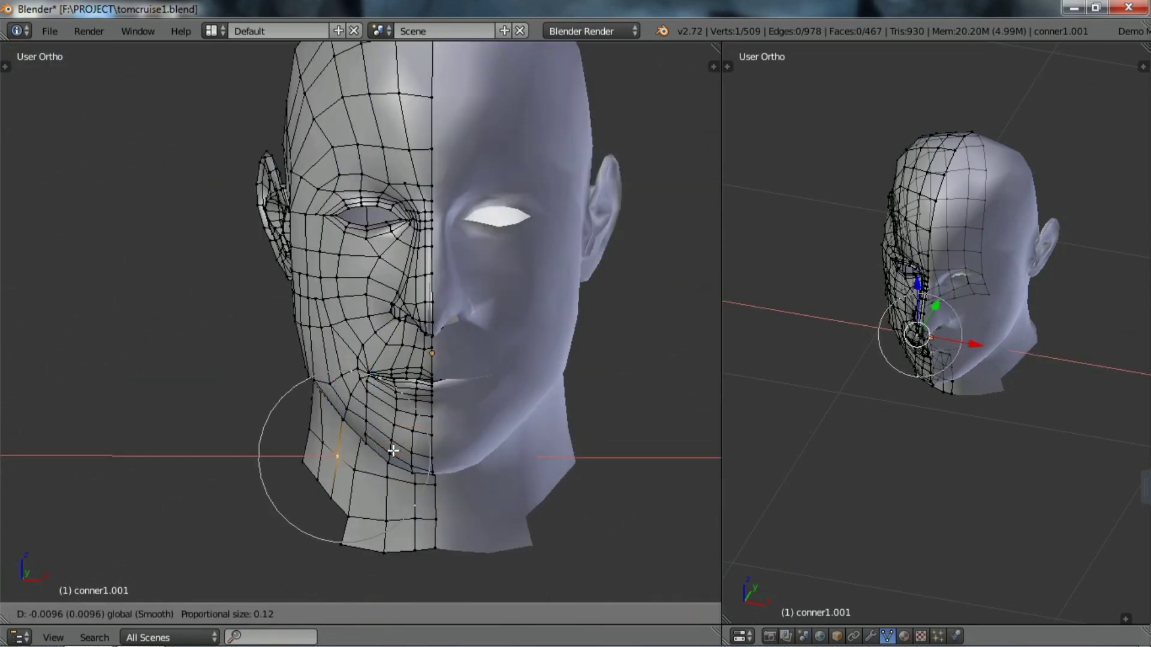
{"action": "left_click", "coordinate": [393, 451]}
{"action": "middle_click_drag", "start_coordinate": [394, 450], "coordinate": [390, 408], "text": "shift"}
{"action": "right_click", "coordinate": [348, 465]}
{"action": "scroll", "coordinate": [618, 474], "scroll_direction": "up", "scroll_amount": 3}
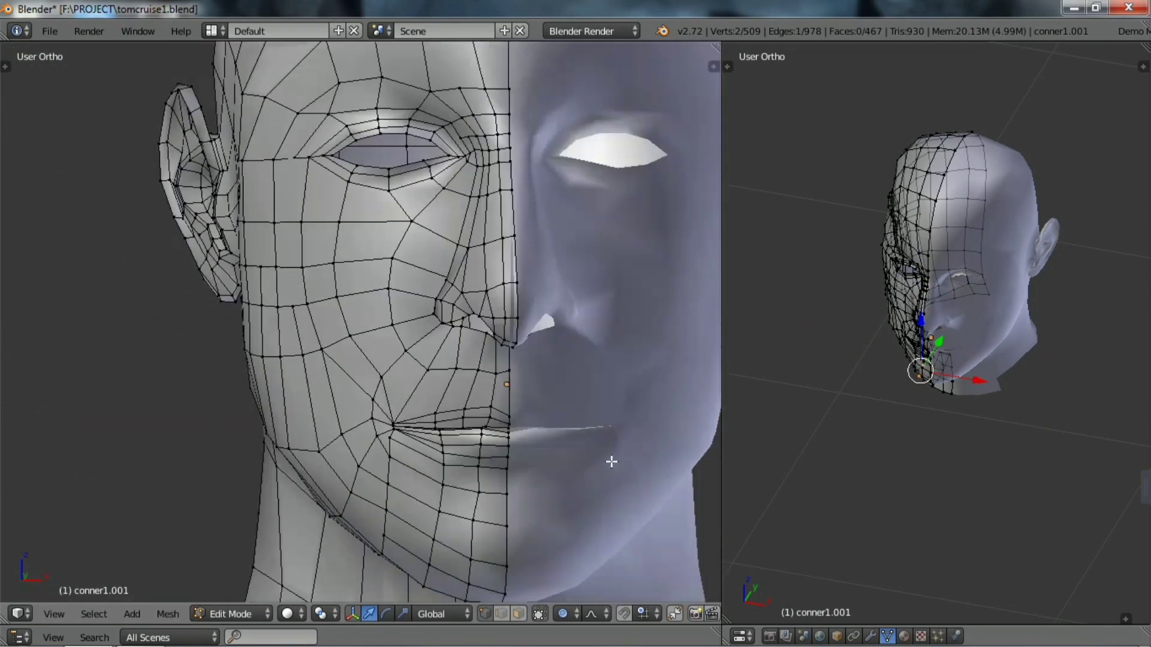
- Move the lower-lip vertex along Y to shape the lip
{"action": "middle_click_drag", "start_coordinate": [617, 458], "coordinate": [226, 494]}
{"action": "right_click", "coordinate": [227, 470]}
{"action": "key", "text": "g"}
{"action": "key", "text": "y"}
{"action": "key", "text": "y"}
{"action": "key", "text": "y"}
{"action": "scroll", "coordinate": [222, 459], "scroll_direction": "up", "scroll_amount": 7}
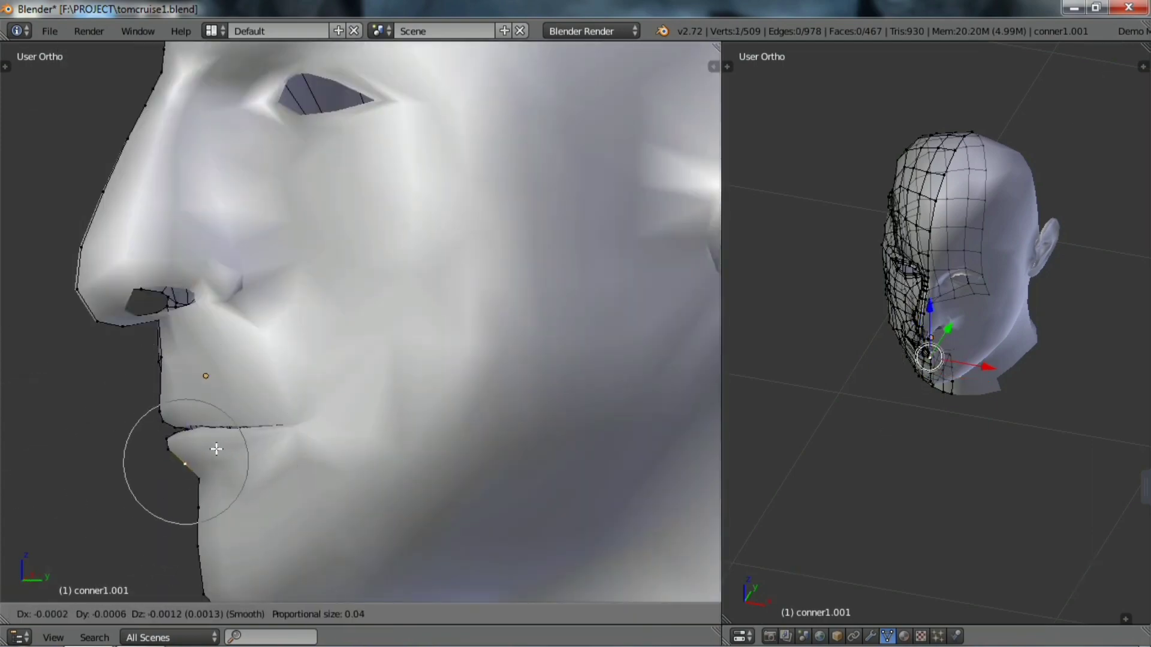
{"action": "left_click", "coordinate": [249, 446]}
{"action": "scroll", "coordinate": [249, 446], "scroll_direction": "down", "scroll_amount": 4}
- Move a jaw vertex vertically along Z to refine the jawline
{"action": "mouse_move", "coordinate": [250, 446]}
{"action": "middle_mouse_down"}
{"action": "mouse_move", "coordinate": [480, 488]}
{"action": "mouse_move", "coordinate": [509, 405]}
{"action": "mouse_move", "coordinate": [294, 427]}
{"action": "mouse_move", "coordinate": [324, 420]}
{"action": "middle_mouse_up"}
{"action": "scroll", "coordinate": [481, 487], "scroll_direction": "down", "scroll_amount": 3}
{"action": "right_click", "coordinate": [324, 420]}
{"action": "key", "text": "g"}
{"action": "key", "text": "z"}
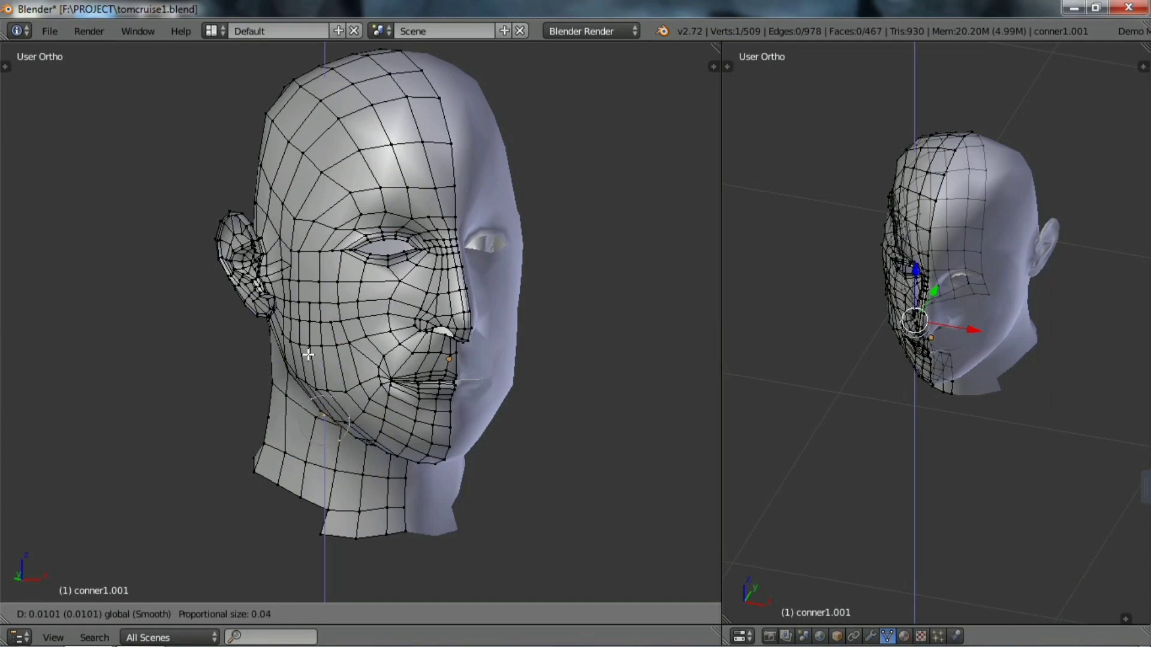
{"action": "left_click", "coordinate": [308, 355]}
{"action": "middle_click_drag", "start_coordinate": [308, 354], "coordinate": [284, 379]}
- Make a final Z-constrained jaw tweak and orbit around to check the head shape
{"action": "key", "text": "g"}
{"action": "key", "text": "z"}
{"action": "scroll", "coordinate": [284, 378], "scroll_direction": "up", "scroll_amount": 2}
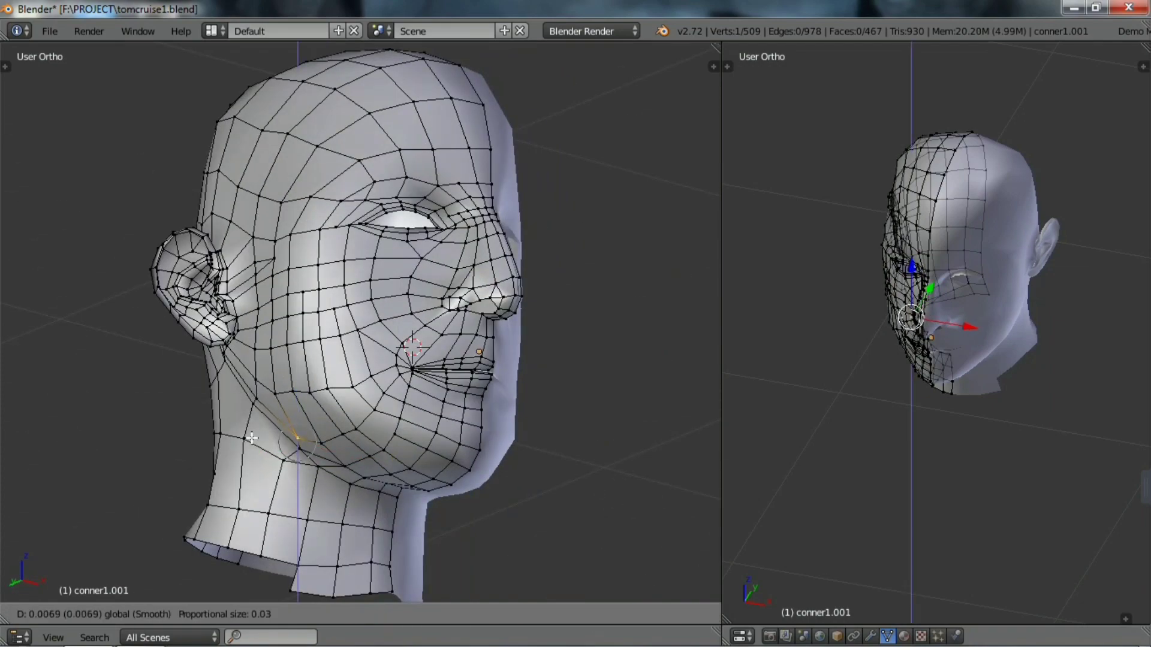
{"action": "left_click", "coordinate": [252, 439]}
{"action": "mouse_move", "coordinate": [251, 438]}
{"action": "middle_mouse_down"}
{"action": "mouse_move", "coordinate": [557, 531]}
{"action": "mouse_move", "coordinate": [578, 549]}
{"action": "mouse_move", "coordinate": [624, 385]}
{"action": "mouse_move", "coordinate": [552, 408]}
{"action": "mouse_move", "coordinate": [632, 404]}
{"action": "mouse_move", "coordinate": [599, 401]}
{"action": "middle_mouse_up"}
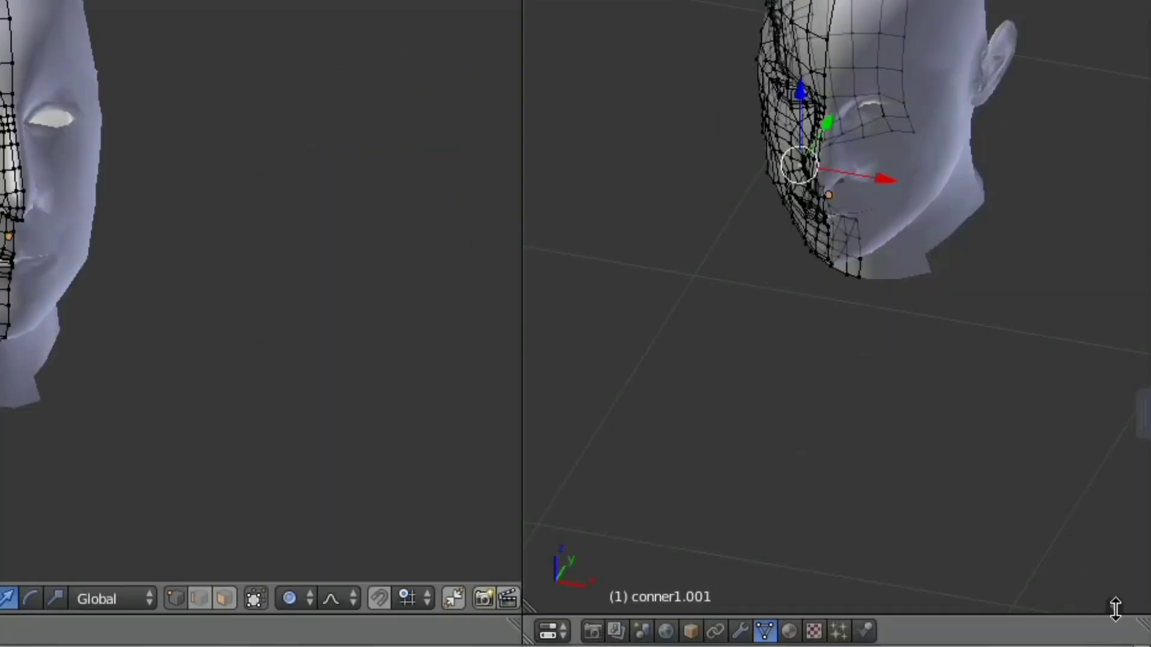
{"action": "left_click_drag", "start_coordinate": [1115, 609], "coordinate": [785, 520]}
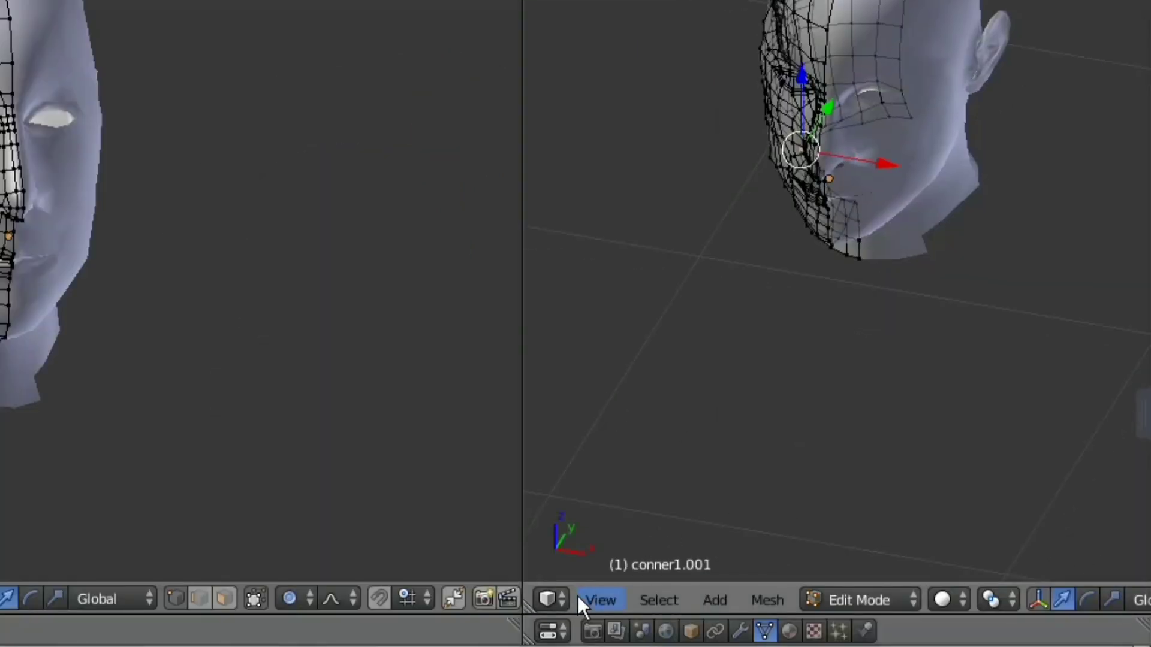
- Make the right area a UV/Image Editor and unwrap the whole head with Project from View (Bounds) from Numpad 3
{"action": "left_click", "coordinate": [548, 598]}
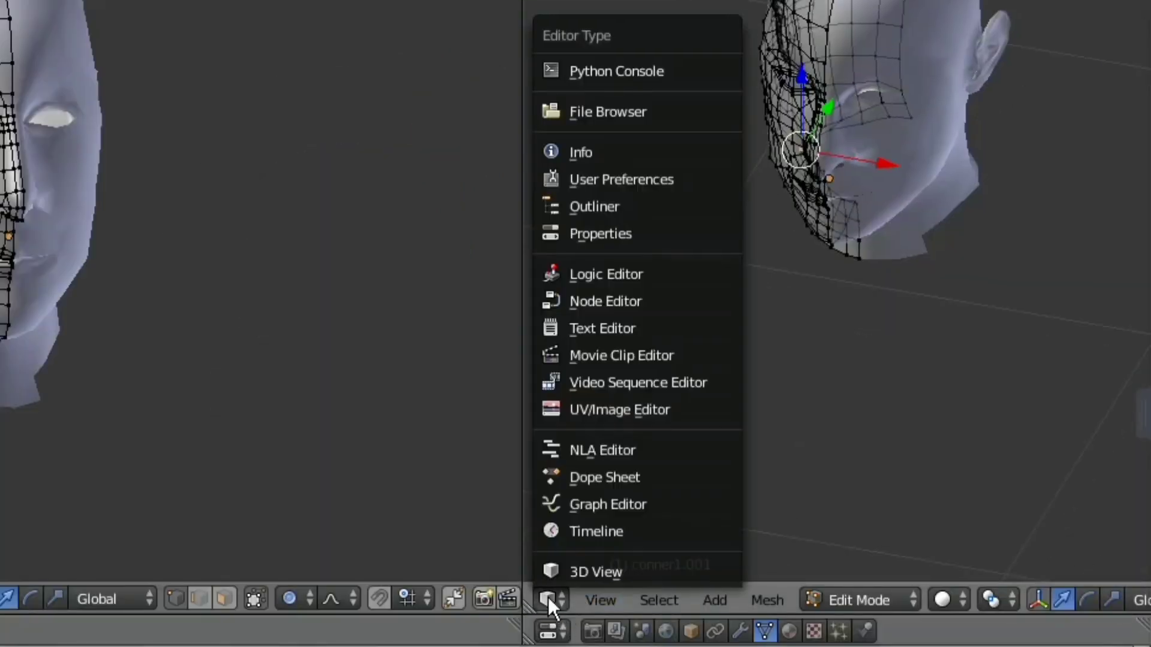
{"action": "left_click", "coordinate": [627, 408]}
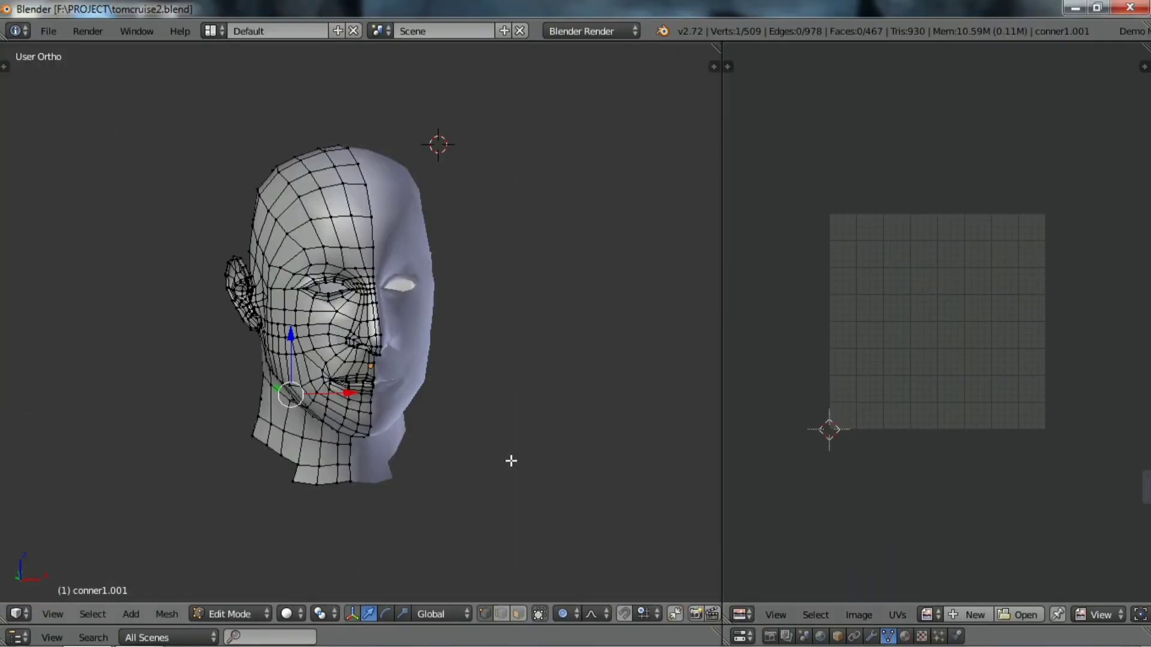
{"action": "mouse_move", "coordinate": [511, 460]}
{"action": "middle_mouse_down"}
{"action": "mouse_move", "coordinate": [591, 458]}
{"action": "mouse_move", "coordinate": [550, 437]}
{"action": "mouse_move", "coordinate": [665, 497]}
{"action": "middle_mouse_up"}
{"action": "key", "text": "KP_3"}
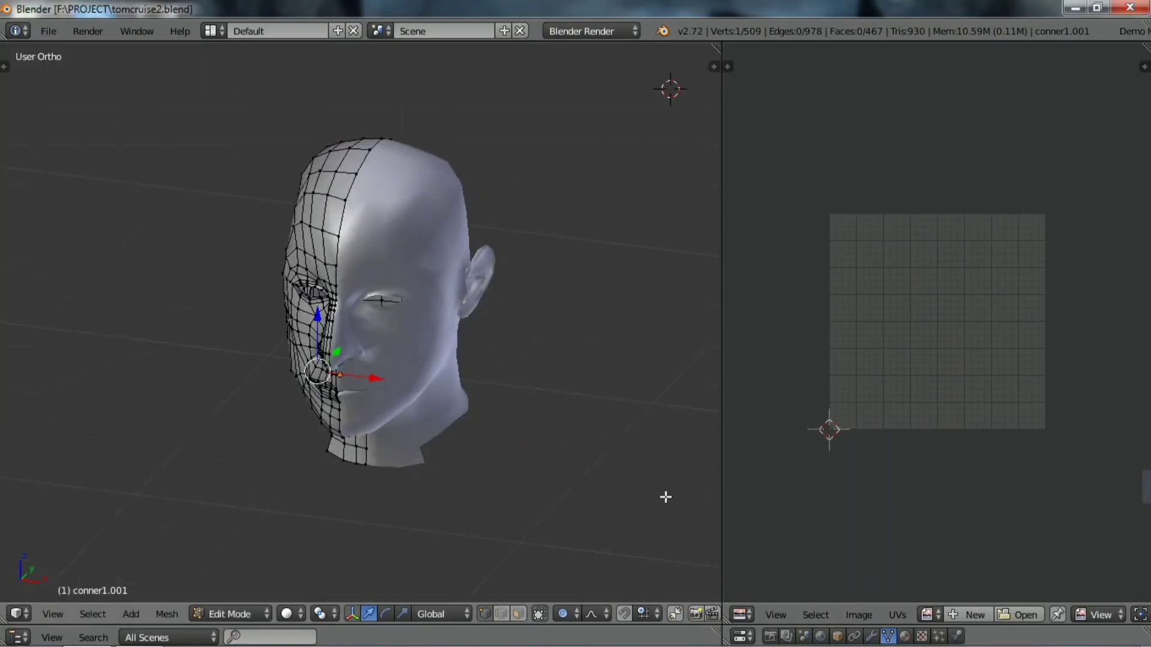
{"action": "key", "text": "a"}
{"action": "key", "text": "KP_3"}
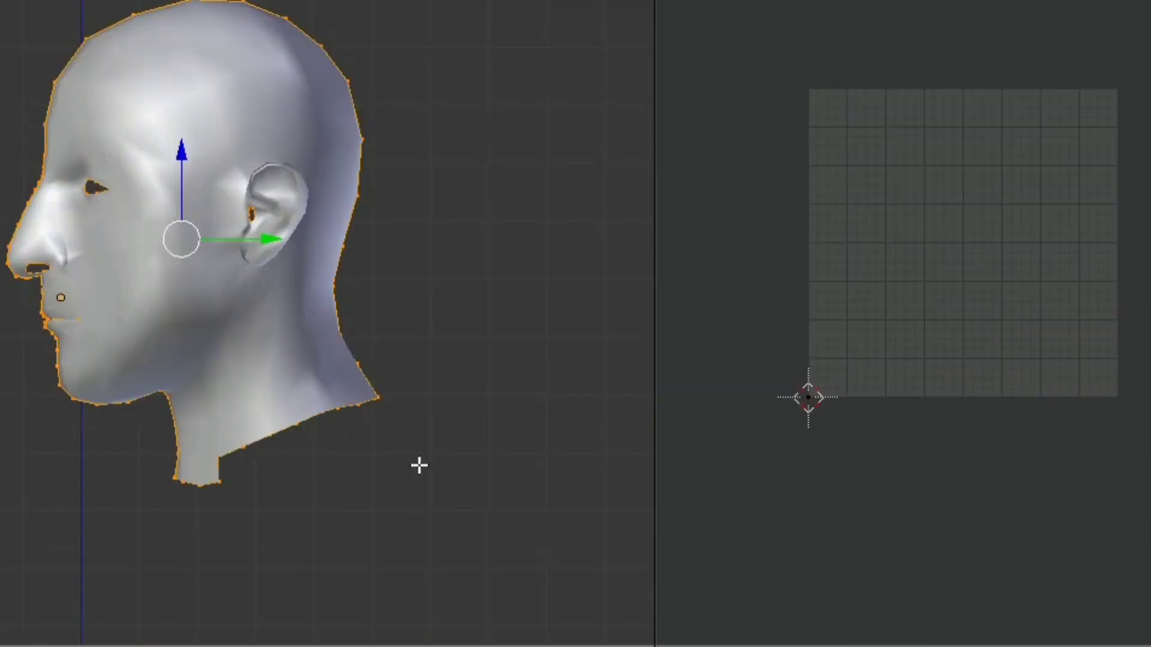
{"action": "key", "text": "u"}
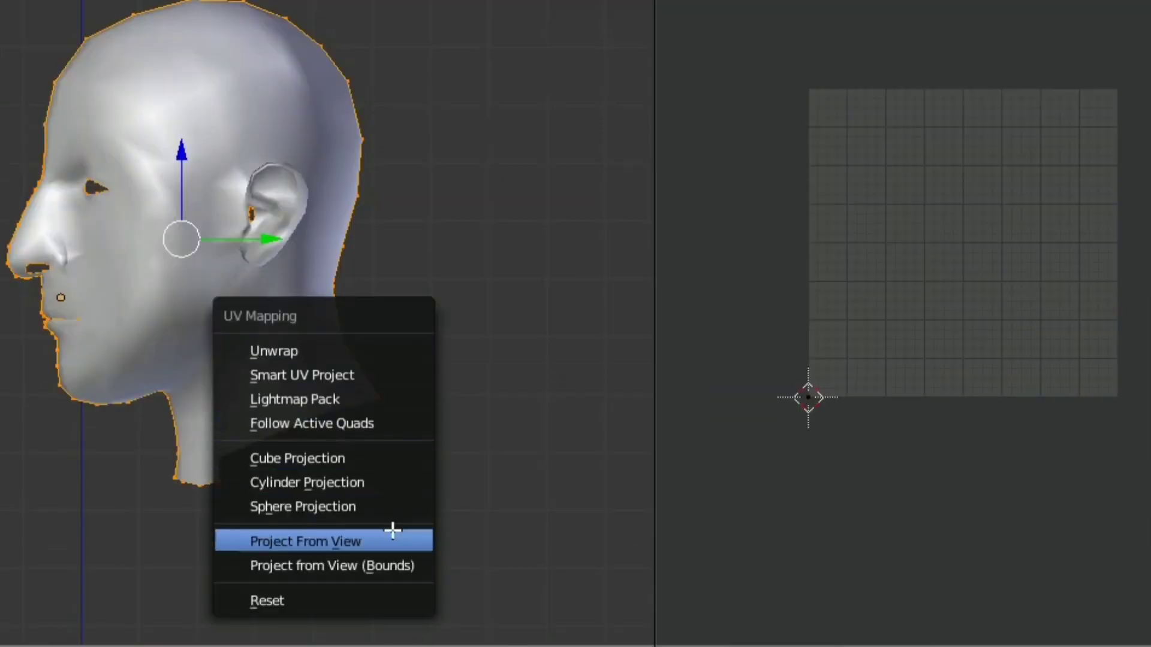
{"action": "left_click", "coordinate": [394, 564]}
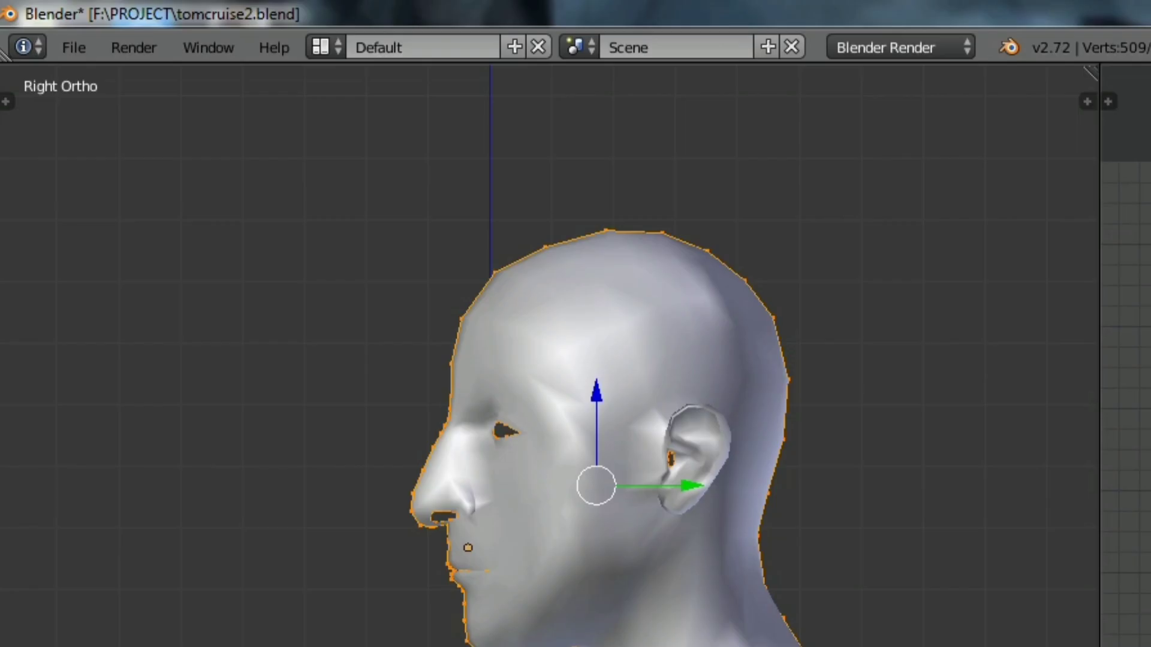
- Load tomcruise tex.png from the TEXTURE folder into the UV editor and frame it
{"action": "left_click", "coordinate": [926, 589]}
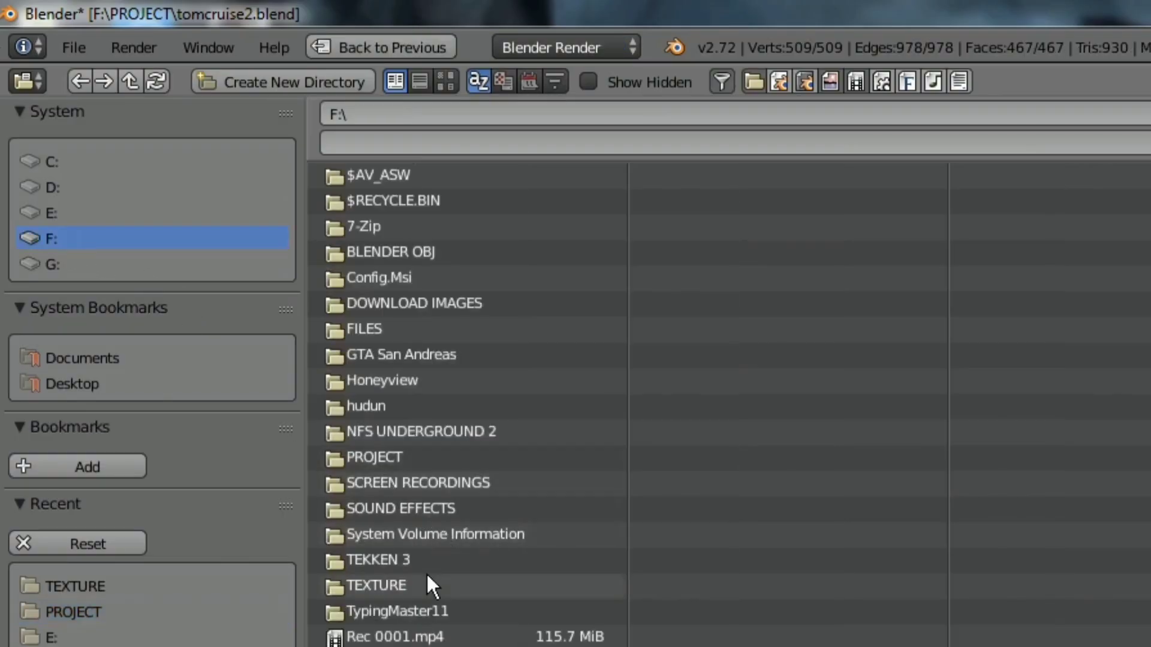
{"action": "left_click", "coordinate": [428, 582]}
{"action": "left_click", "coordinate": [417, 329]}
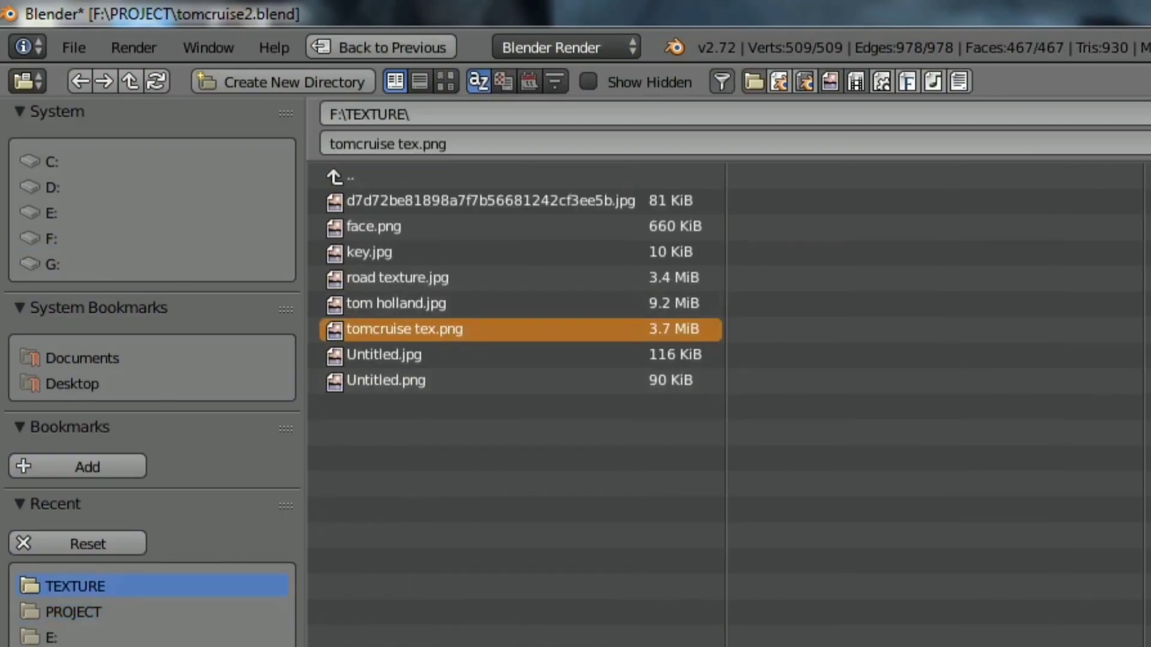
{"action": "key", "text": "Return"}
{"action": "scroll", "coordinate": [954, 303], "scroll_direction": "down", "scroll_amount": 2}
{"action": "scroll", "coordinate": [954, 304], "scroll_direction": "down", "scroll_amount": 2}
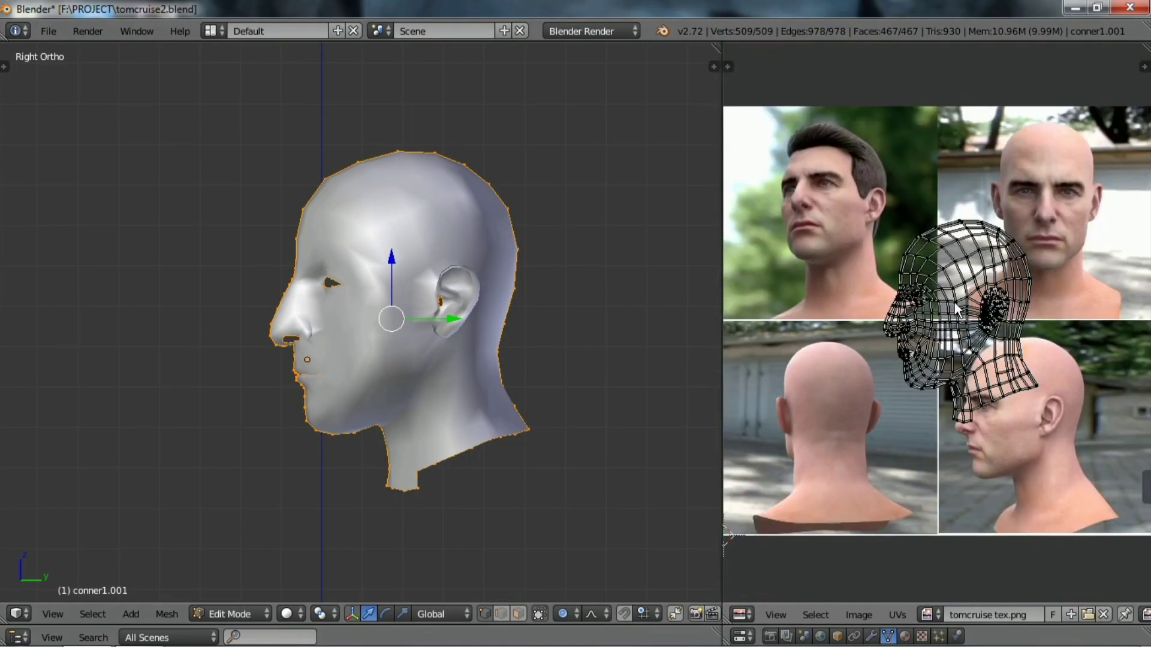
{"action": "key", "text": "g"}
{"action": "middle_click_drag", "start_coordinate": [944, 419], "coordinate": [926, 402]}
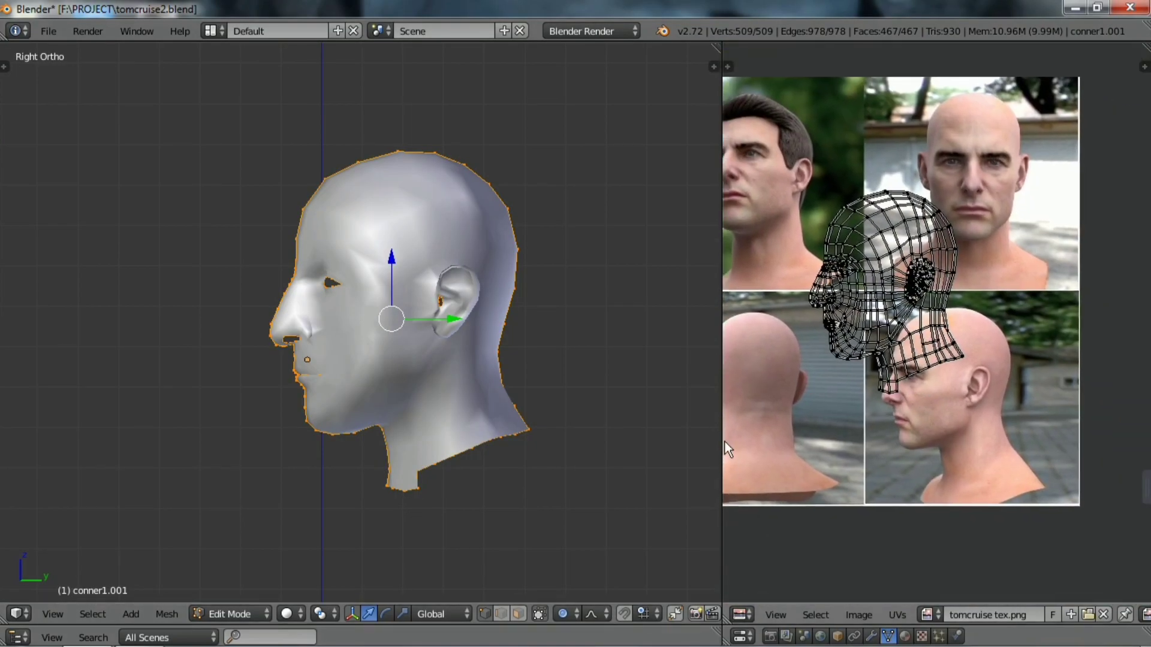
- Widen the image editor and move all head UVs onto the lower-right side-profile photo
{"action": "left_click_drag", "start_coordinate": [723, 443], "coordinate": [452, 437]}
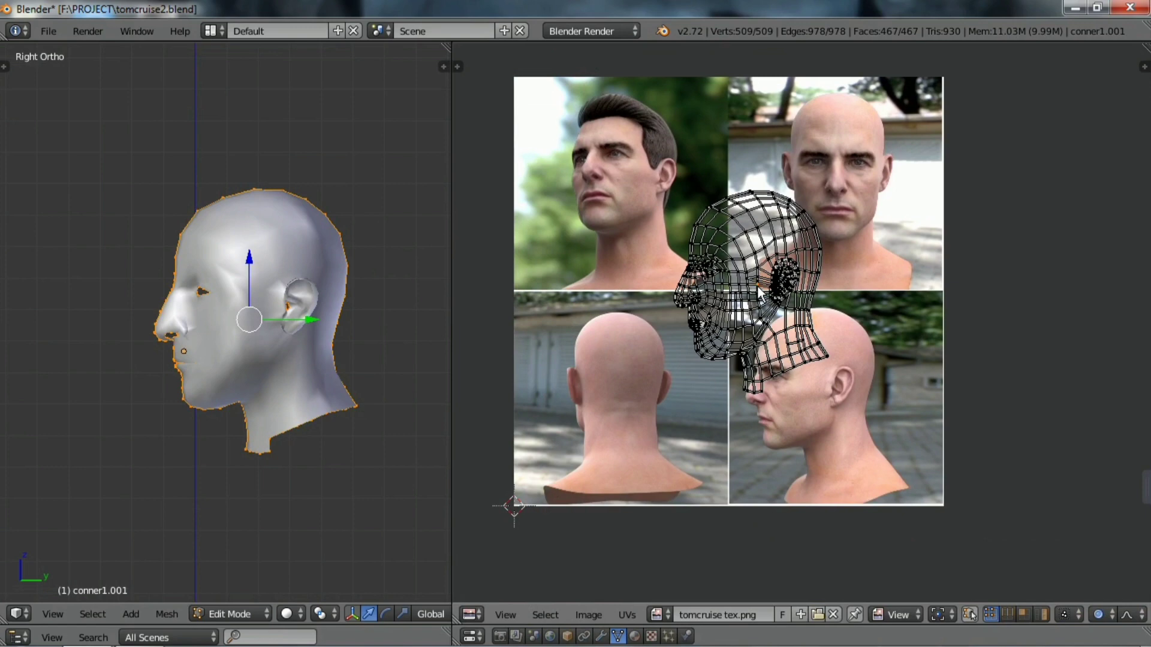
{"action": "key", "text": "a"}
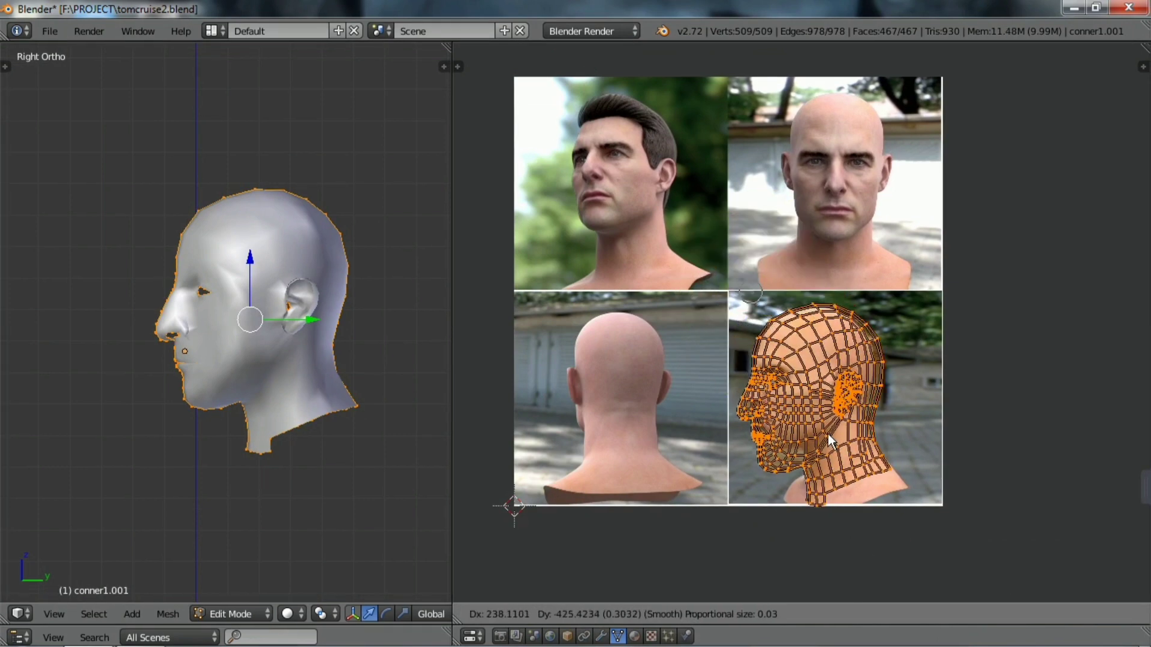
{"action": "left_click", "coordinate": [230, 614]}
{"action": "left_click", "coordinate": [242, 594]}
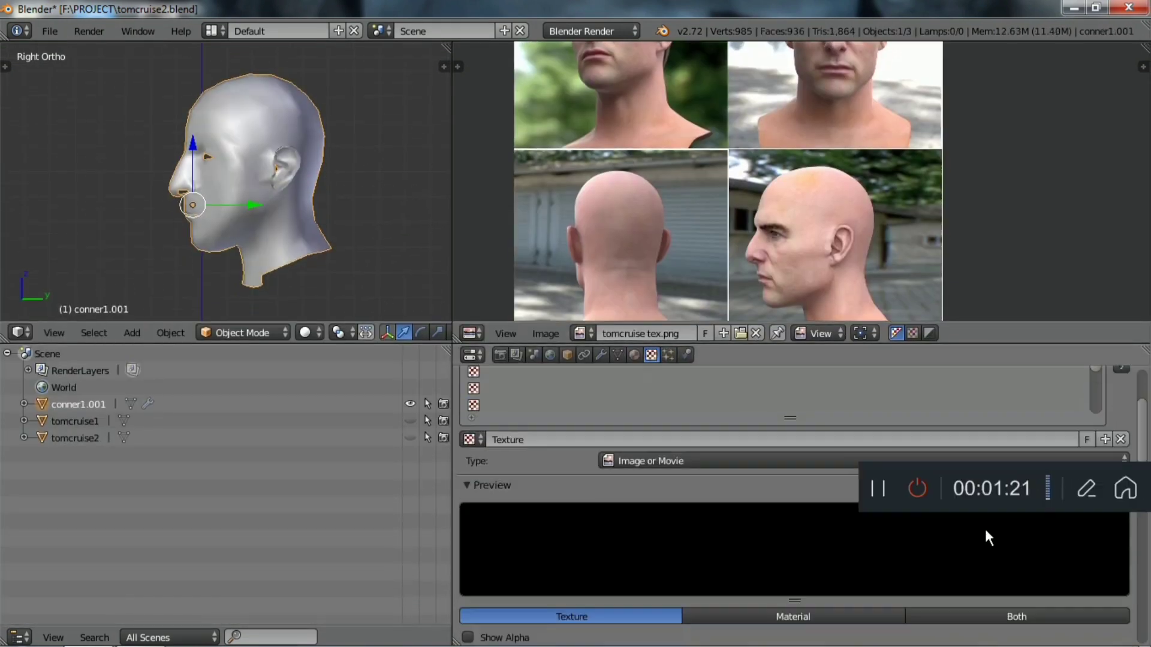
- Assign tomcruise tex.png as the texture image and open the head's material settings
{"action": "left_click", "coordinate": [511, 409]}
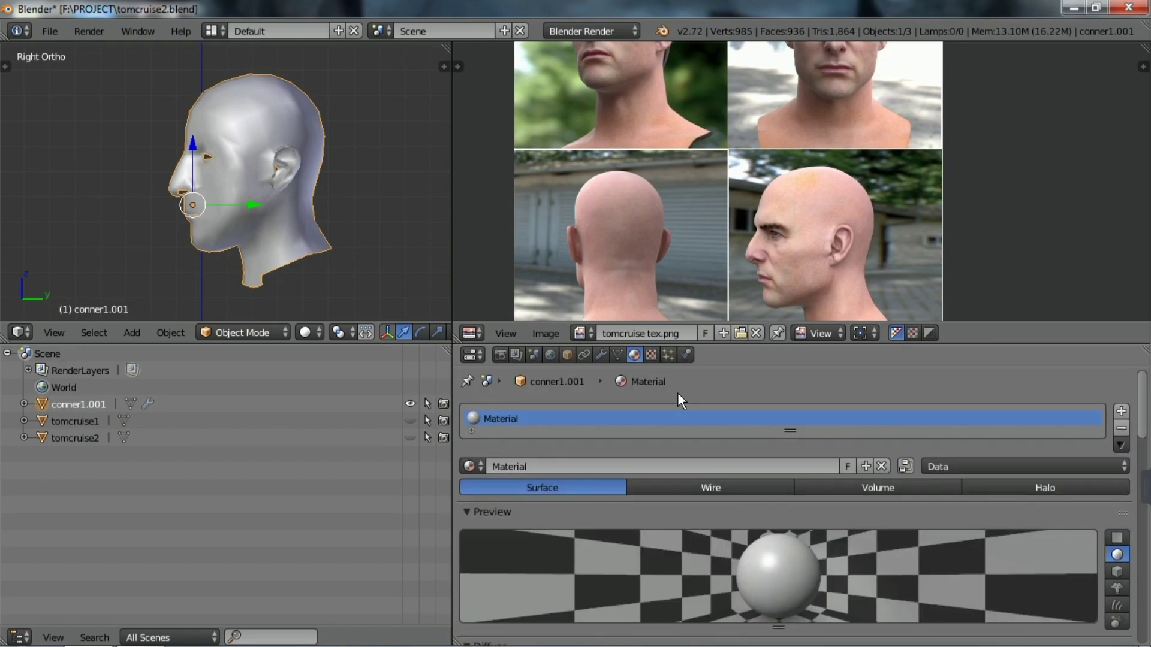
{"action": "left_click", "coordinate": [634, 354]}
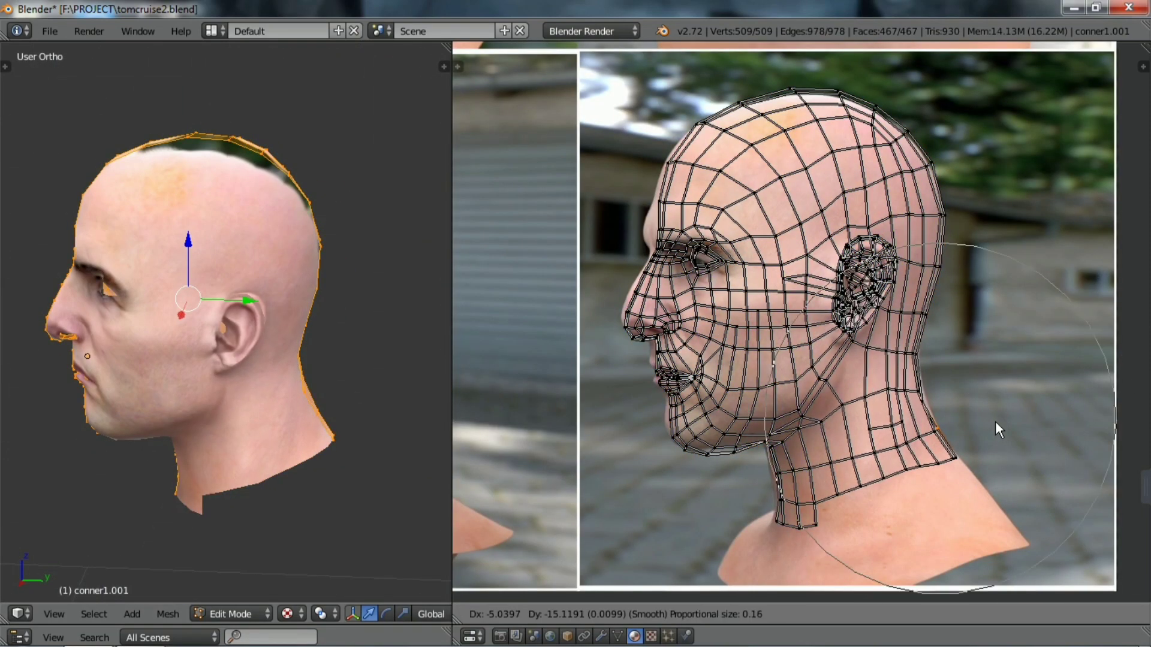
- Move a nose UV vertex onto the photo's nose with proportional editing
{"action": "scroll", "coordinate": [863, 270], "scroll_direction": "down", "scroll_amount": 15}
{"action": "left_click", "coordinate": [757, 91]}
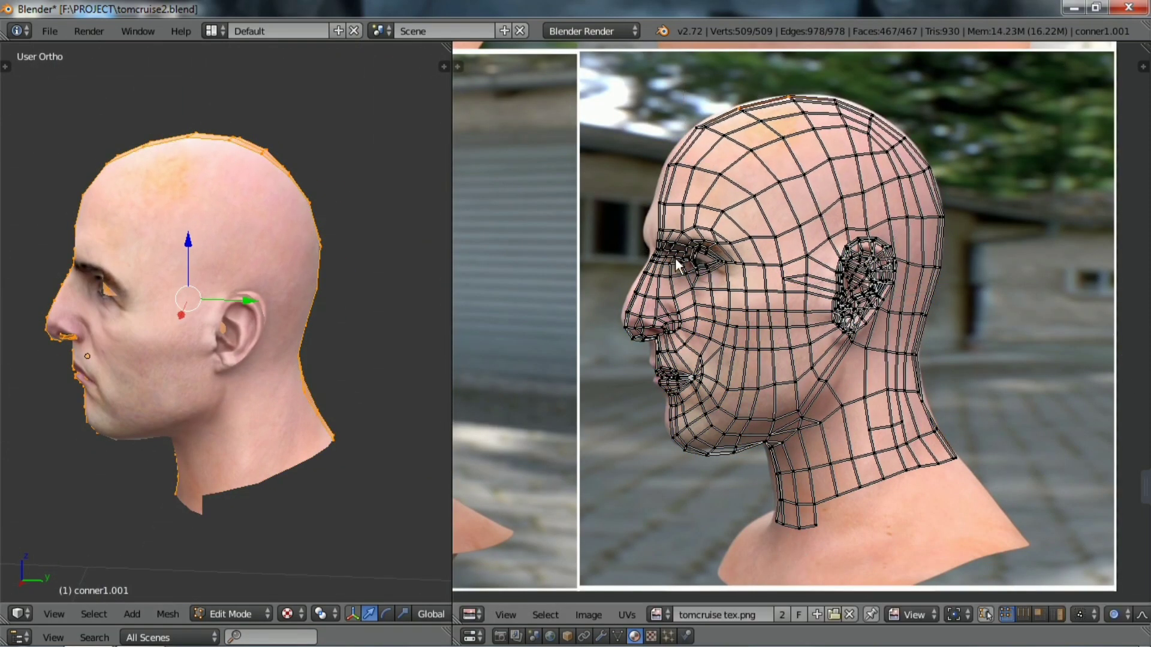
{"action": "scroll", "coordinate": [660, 269], "scroll_direction": "up", "scroll_amount": 3}
{"action": "scroll", "coordinate": [599, 276], "scroll_direction": "down", "scroll_amount": 1}
{"action": "right_click", "coordinate": [597, 274]}
{"action": "key", "text": "g"}
{"action": "scroll", "coordinate": [588, 279], "scroll_direction": "up", "scroll_amount": 3}
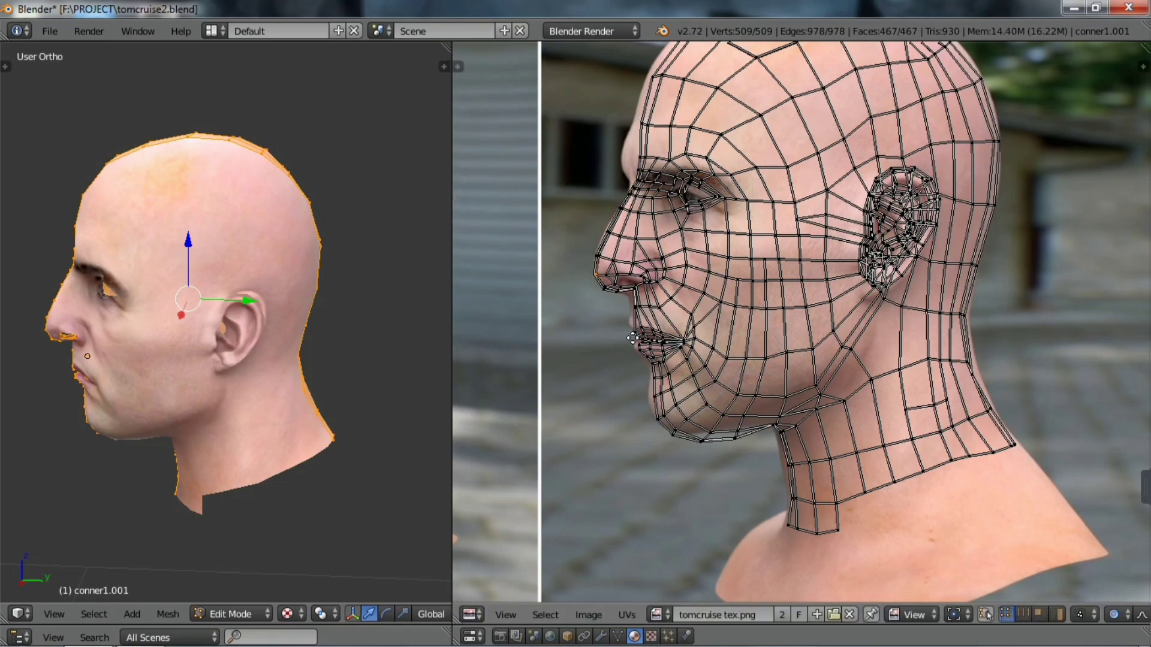
{"action": "scroll", "coordinate": [591, 294], "scroll_direction": "up", "scroll_amount": 10}
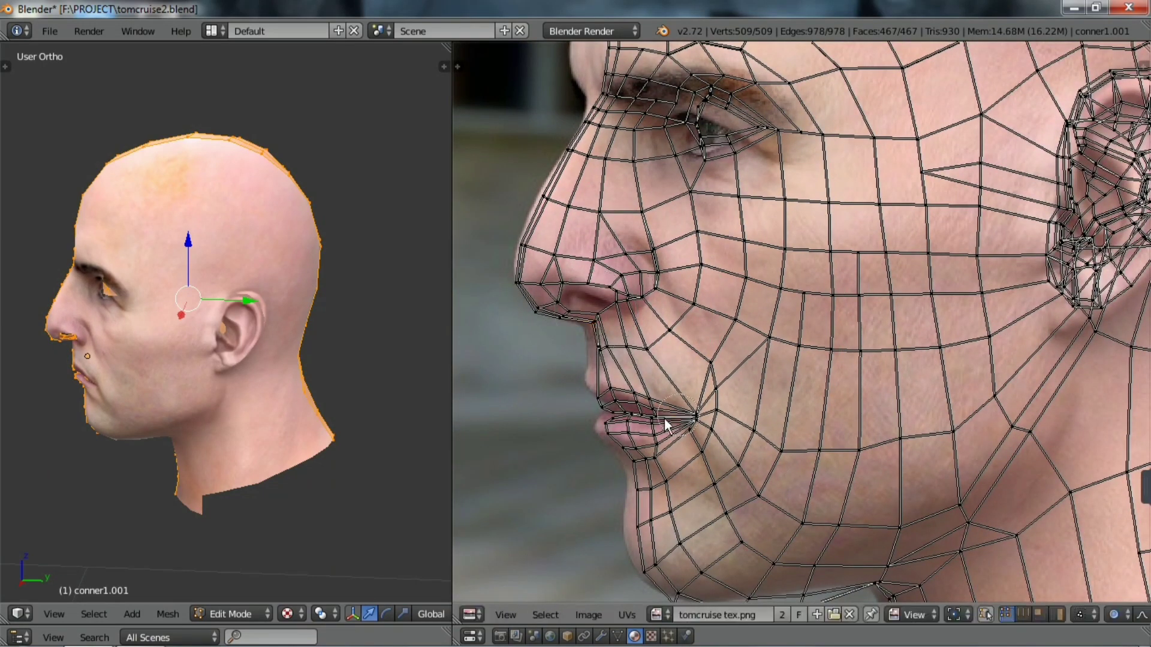
- Shift the whole lip UV island onto the photo's lips, checking from front and left views
{"action": "key", "text": "l"}
{"action": "key", "text": "g"}
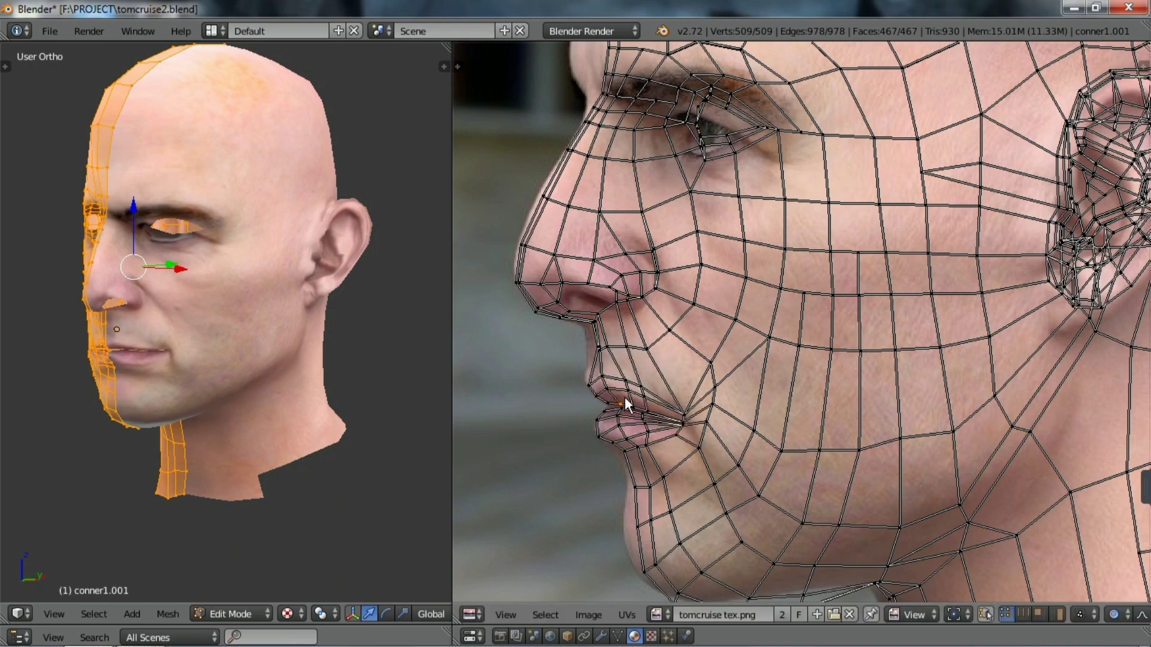
{"action": "middle_click_drag", "start_coordinate": [451, 423], "coordinate": [447, 429]}
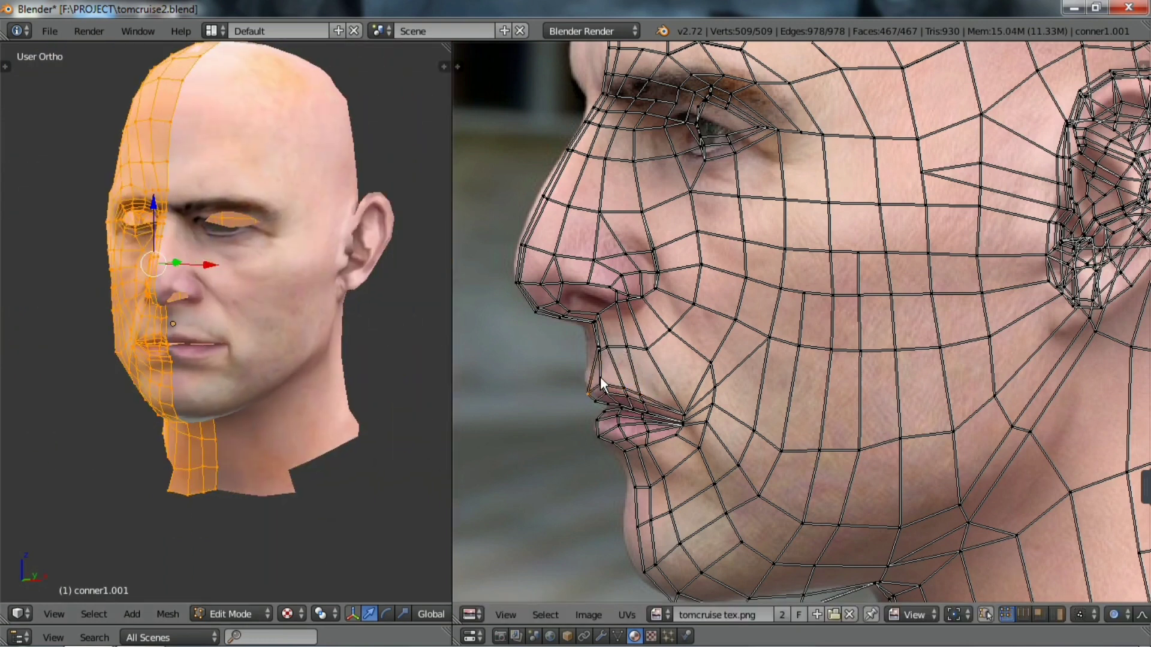
{"action": "scroll", "coordinate": [623, 282], "scroll_direction": "up", "scroll_amount": 5}
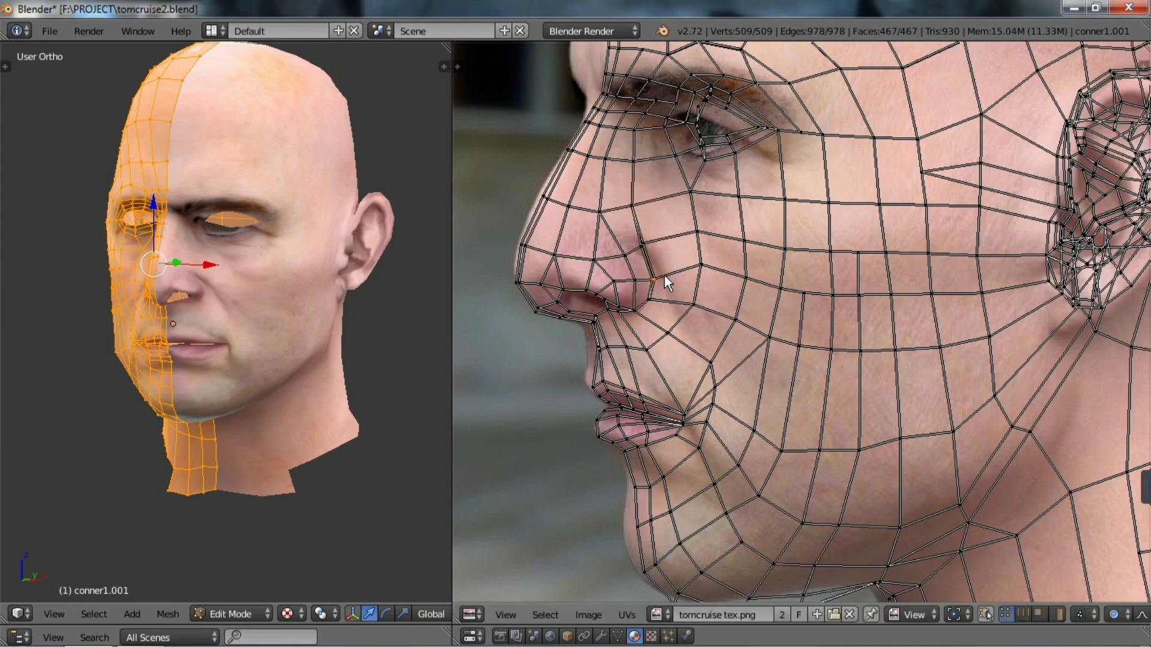
{"action": "middle_click_drag", "start_coordinate": [240, 359], "coordinate": [312, 366]}
{"action": "scroll", "coordinate": [718, 485], "scroll_direction": "down", "scroll_amount": 2}
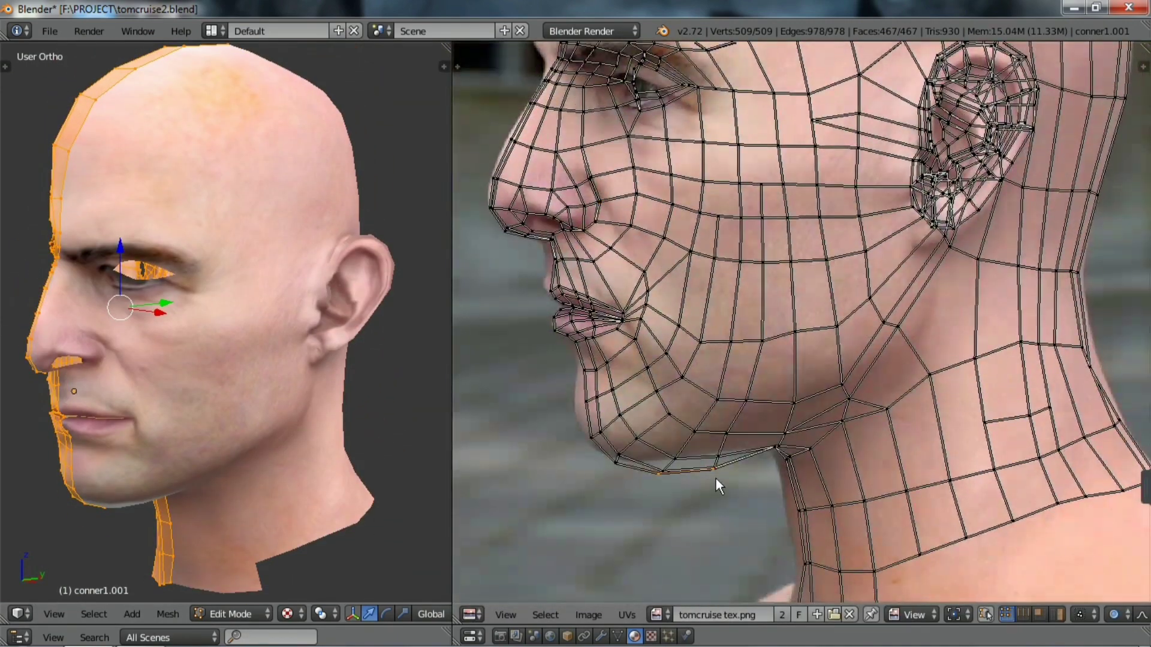
- Place the chin UV vertices onto the photo's chin with X-constrained moves
{"action": "left_click", "coordinate": [785, 498]}
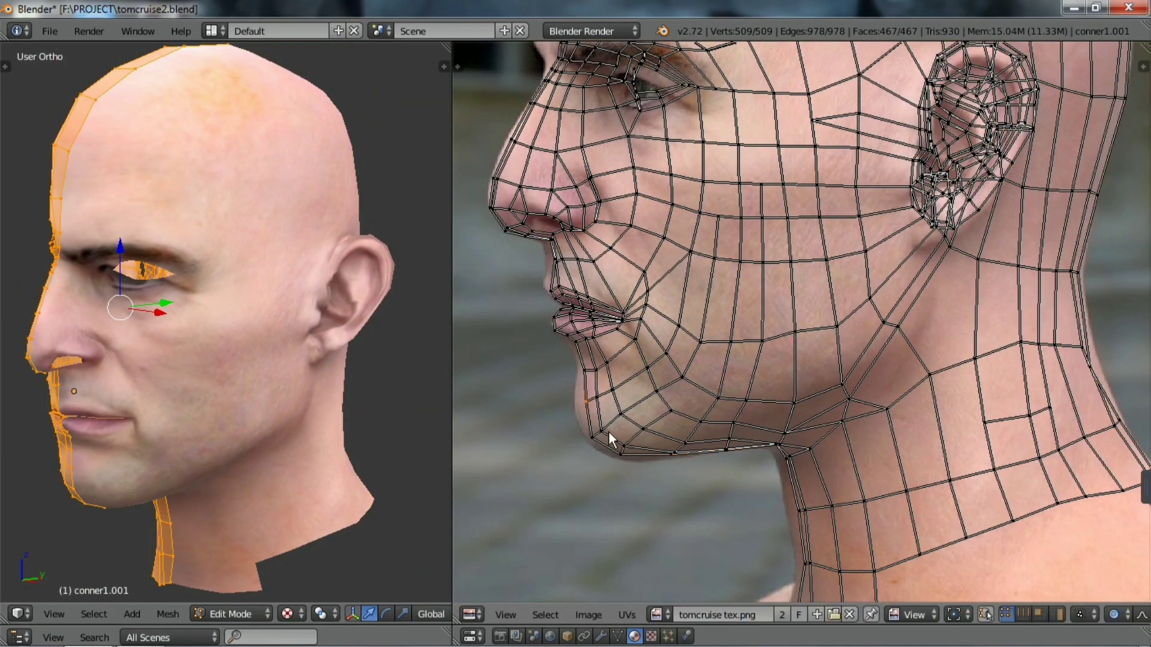
{"action": "right_click", "coordinate": [609, 431]}
{"action": "key", "text": "g"}
{"action": "key", "text": "x"}
{"action": "scroll", "coordinate": [600, 417], "scroll_direction": "down", "scroll_amount": 7}
{"action": "left_click", "coordinate": [769, 484]}
{"action": "scroll", "coordinate": [957, 274], "scroll_direction": "down", "scroll_amount": 3}
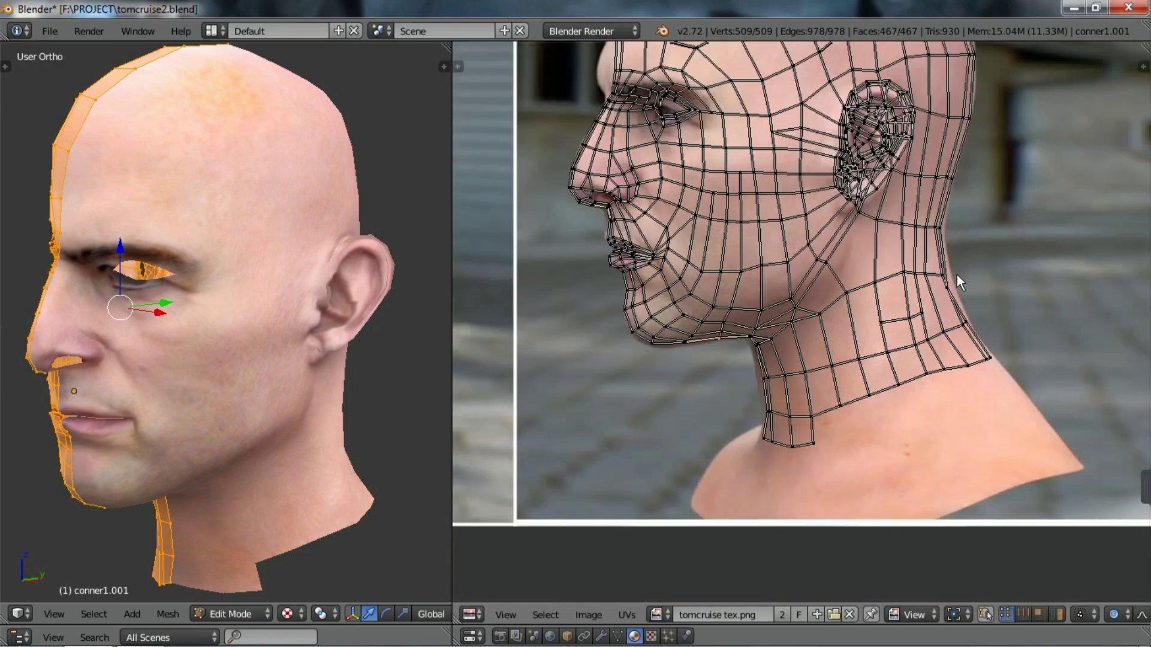
{"action": "scroll", "coordinate": [827, 443], "scroll_direction": "up", "scroll_amount": 2}
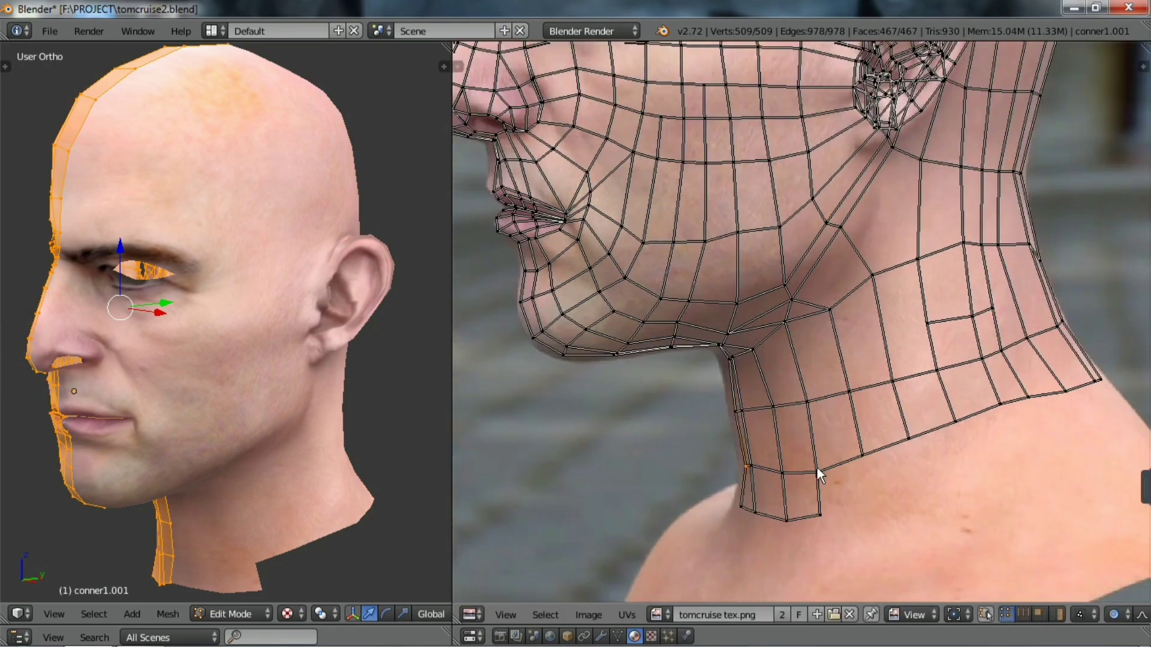
{"action": "scroll", "coordinate": [216, 494], "scroll_direction": "up", "scroll_amount": 2}
- Select the eye edges in the UV editor and place them over the photo's eye
{"action": "scroll", "coordinate": [216, 493], "scroll_direction": "down", "scroll_amount": 2}
{"action": "middle_click_drag", "start_coordinate": [216, 493], "coordinate": [287, 480]}
{"action": "scroll", "coordinate": [801, 199], "scroll_direction": "up", "scroll_amount": 2}
{"action": "scroll", "coordinate": [667, 199], "scroll_direction": "up", "scroll_amount": 2}
{"action": "right_click", "coordinate": [666, 194]}
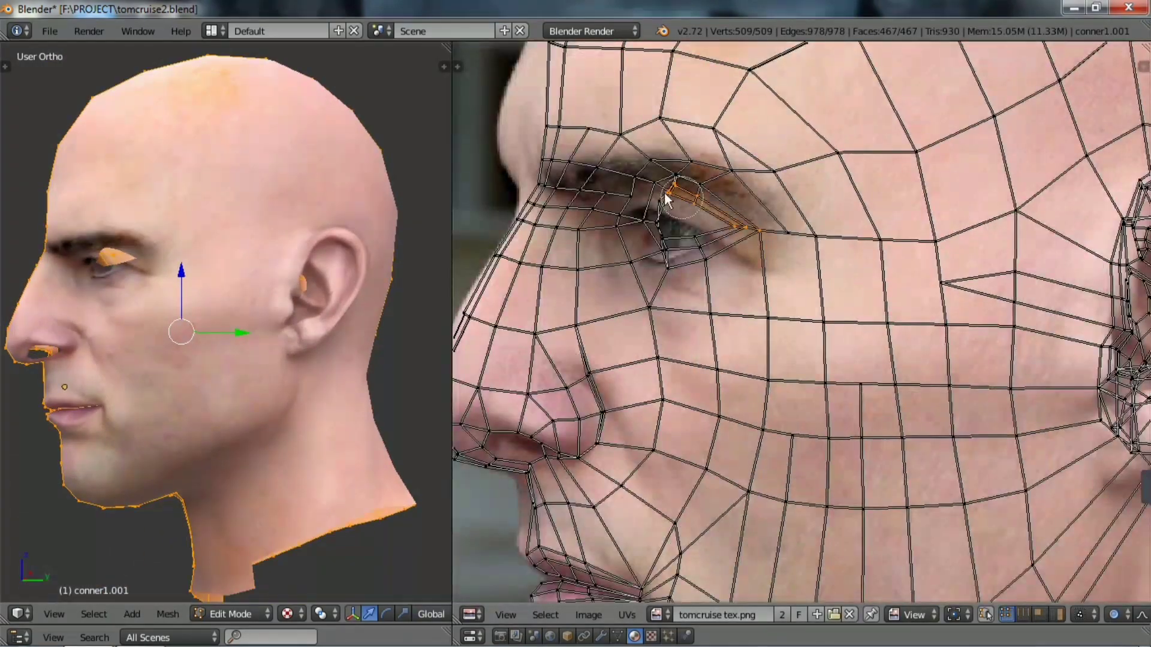
{"action": "scroll", "coordinate": [669, 234], "scroll_direction": "down", "scroll_amount": 3}
{"action": "scroll", "coordinate": [688, 264], "scroll_direction": "down", "scroll_amount": 3}
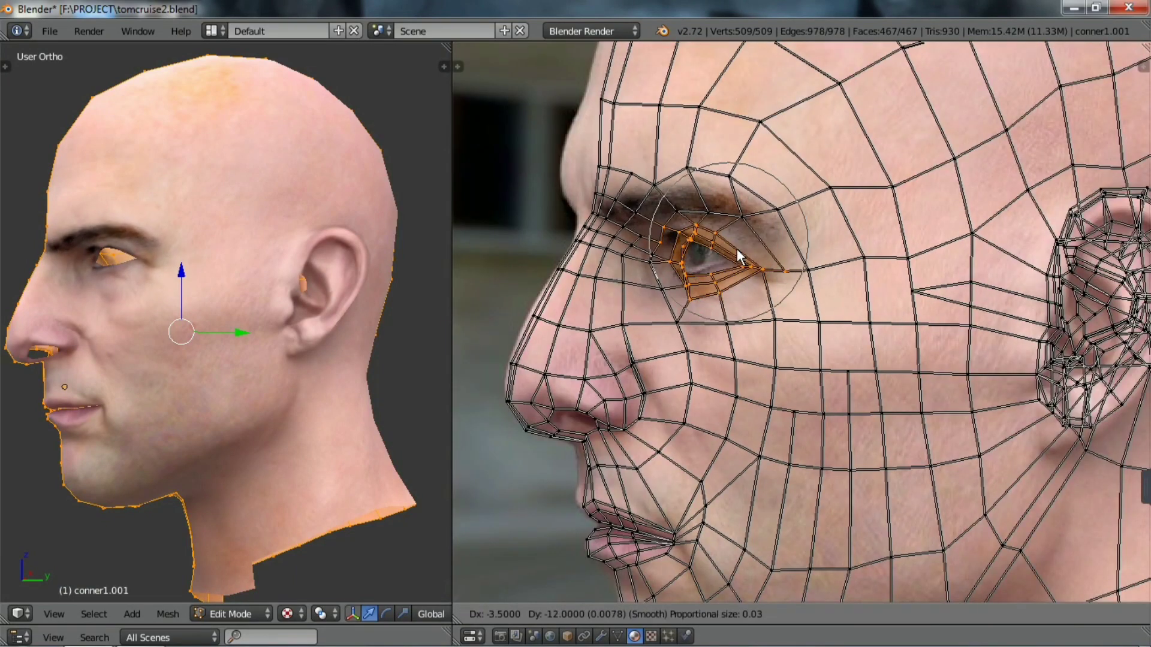
{"action": "left_click", "coordinate": [748, 217]}
- Move individual eye UV vertices, including the upper lid, to match the photo's eye
{"action": "scroll", "coordinate": [240, 299], "scroll_direction": "up", "scroll_amount": 3}
{"action": "scroll", "coordinate": [624, 244], "scroll_direction": "up", "scroll_amount": 3}
{"action": "right_click", "coordinate": [627, 243]}
{"action": "key", "text": "g"}
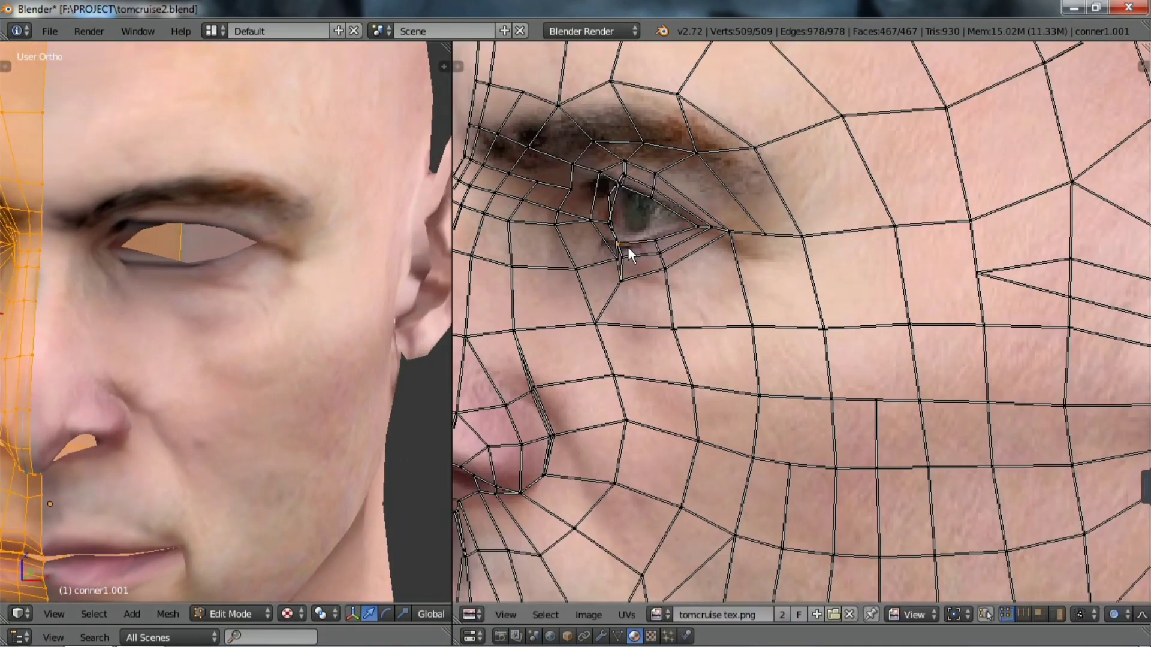
{"action": "left_click", "coordinate": [629, 223]}
{"action": "right_click", "coordinate": [604, 212]}
{"action": "key", "text": "g"}
{"action": "left_click", "coordinate": [624, 190]}
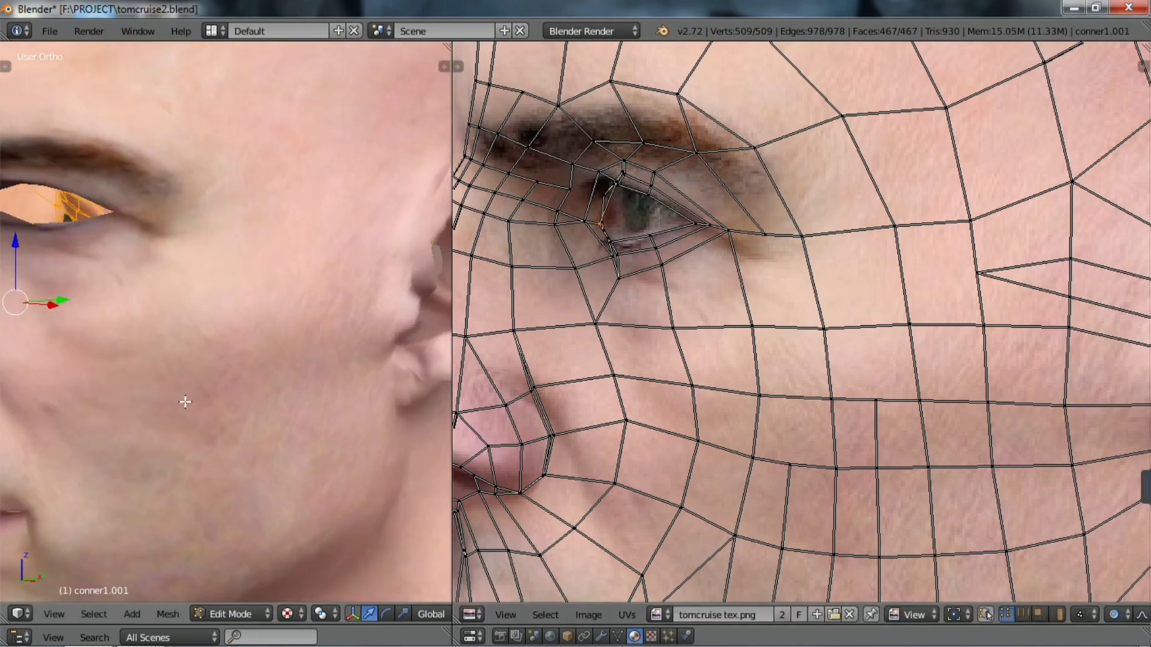
- Move the ear lobe UV vertices onto the photo's ear lobe
{"action": "middle_click_drag", "start_coordinate": [240, 300], "coordinate": [150, 300]}
{"action": "scroll", "coordinate": [240, 329], "scroll_direction": "up", "scroll_amount": 3}
{"action": "scroll", "coordinate": [797, 250], "scroll_direction": "down", "scroll_amount": 4}
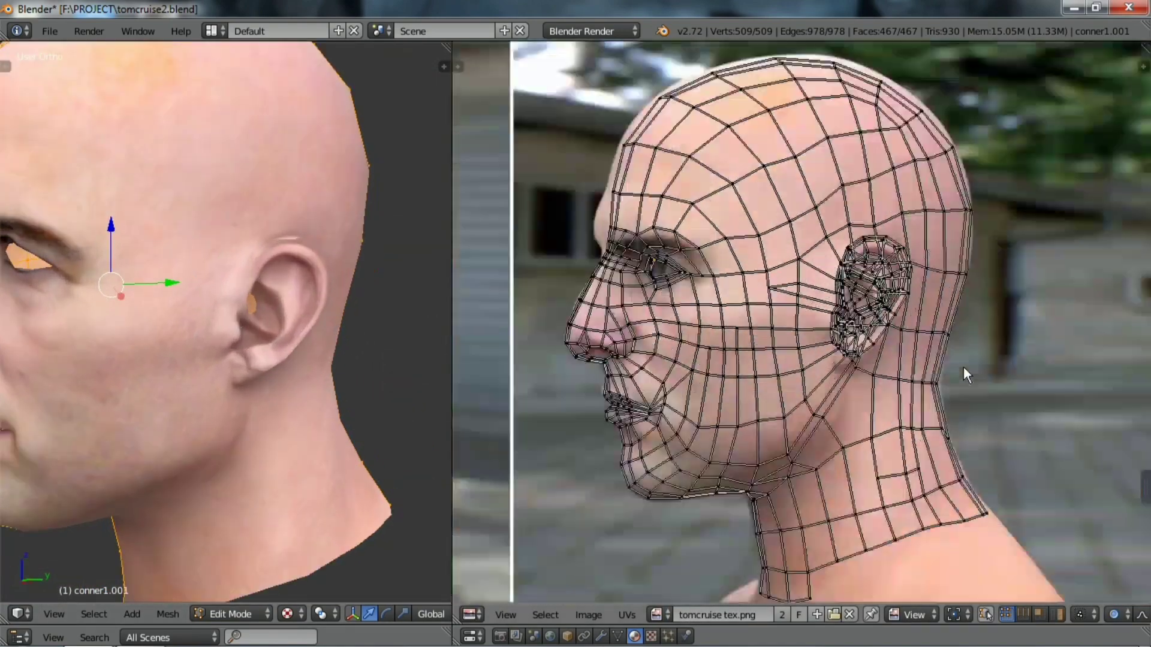
{"action": "scroll", "coordinate": [962, 367], "scroll_direction": "up", "scroll_amount": 4}
{"action": "right_click", "coordinate": [841, 386]}
{"action": "key", "text": "g"}
{"action": "left_click", "coordinate": [829, 419]}
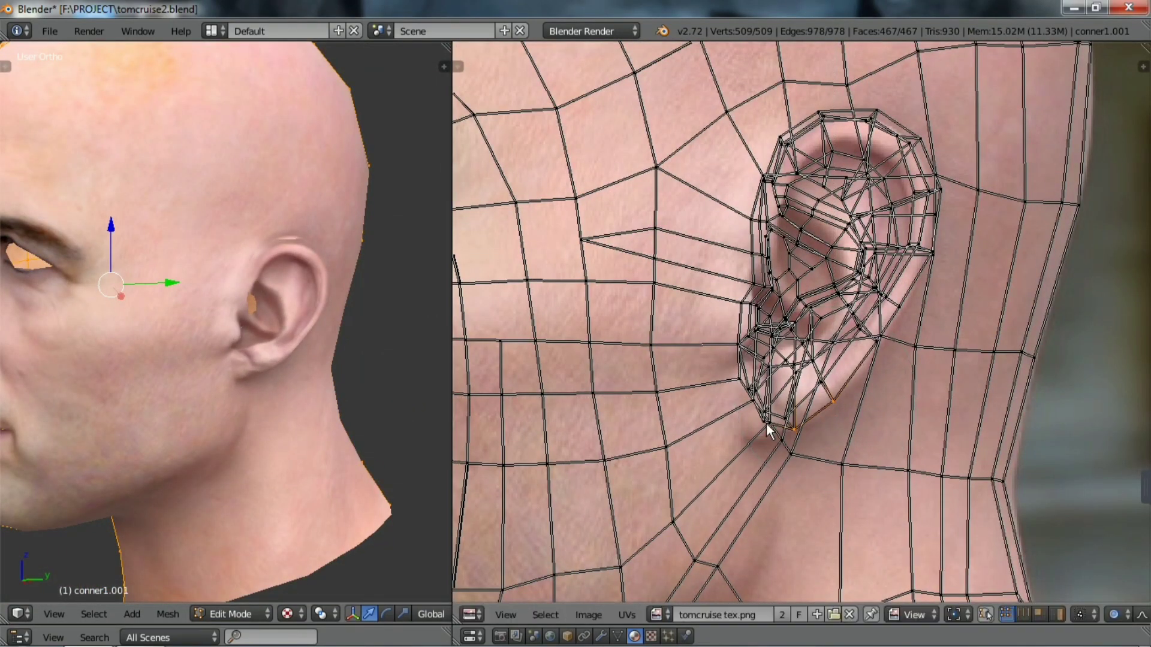
{"action": "right_click", "coordinate": [766, 423]}
{"action": "key", "text": "g"}
{"action": "left_click", "coordinate": [760, 427]}
- Reshape the top of the ear UVs and reposition a vertex on the ear's back edge
{"action": "right_click", "coordinate": [884, 127]}
{"action": "key", "text": "g"}
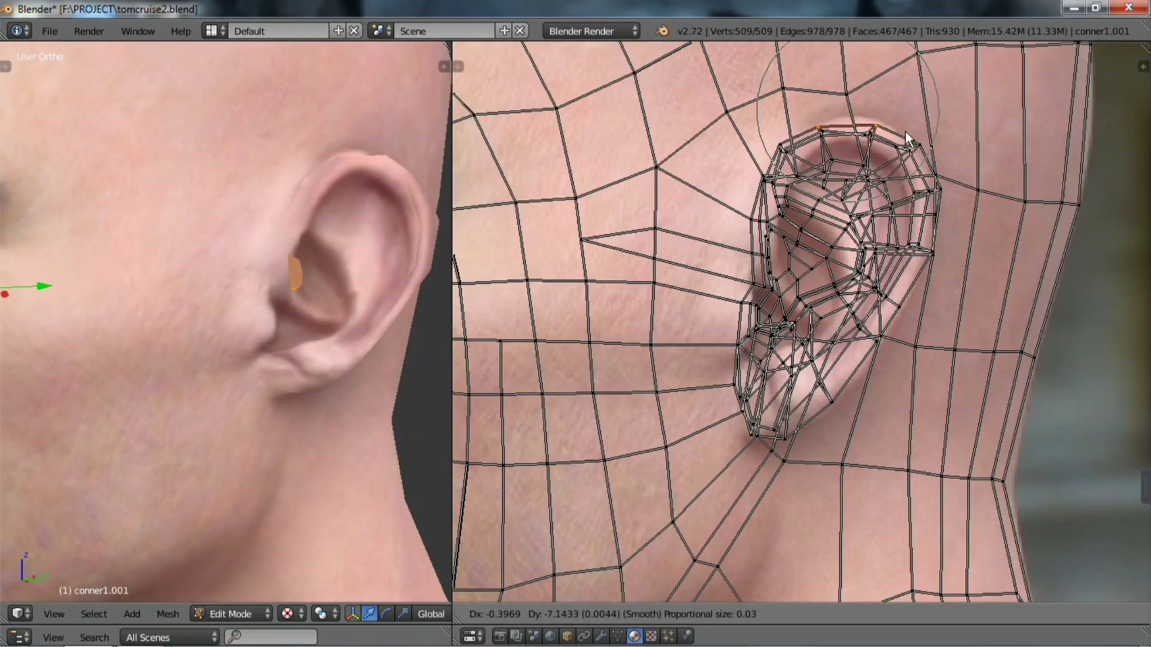
{"action": "scroll", "coordinate": [898, 110], "scroll_direction": "down", "scroll_amount": 8}
{"action": "left_click", "coordinate": [899, 106]}
{"action": "key", "text": "ctrl+z"}
{"action": "key", "text": "ctrl+z"}
{"action": "key", "text": "ctrl+z"}
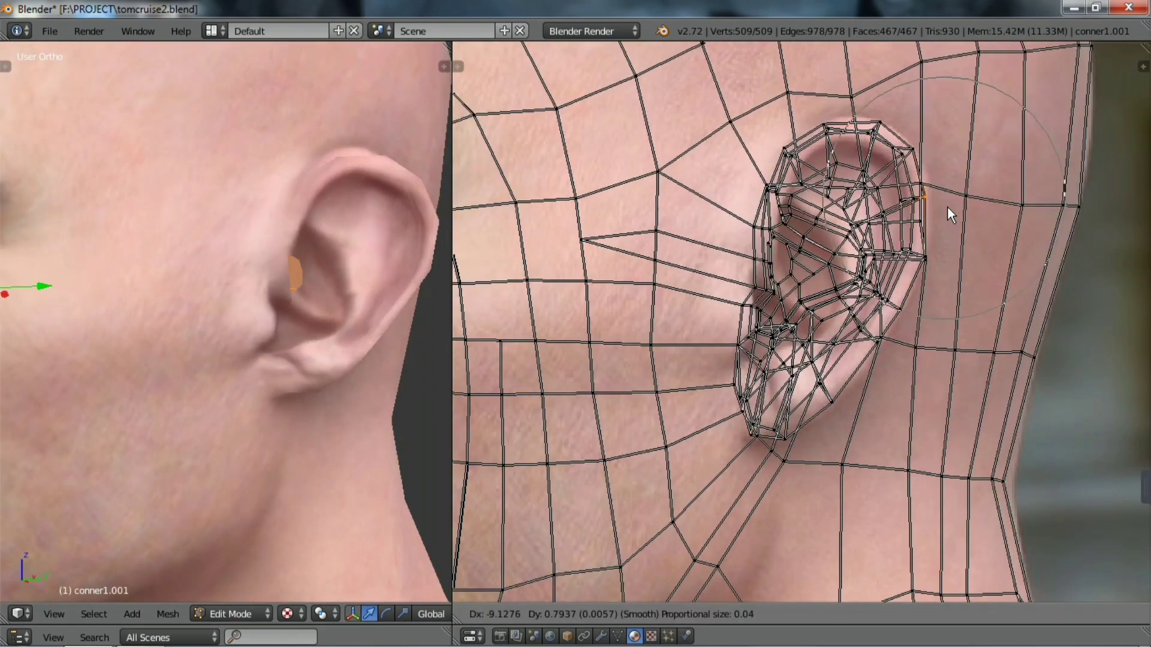
{"action": "right_click", "coordinate": [922, 257]}
{"action": "key", "text": "g"}
{"action": "left_click", "coordinate": [918, 290]}
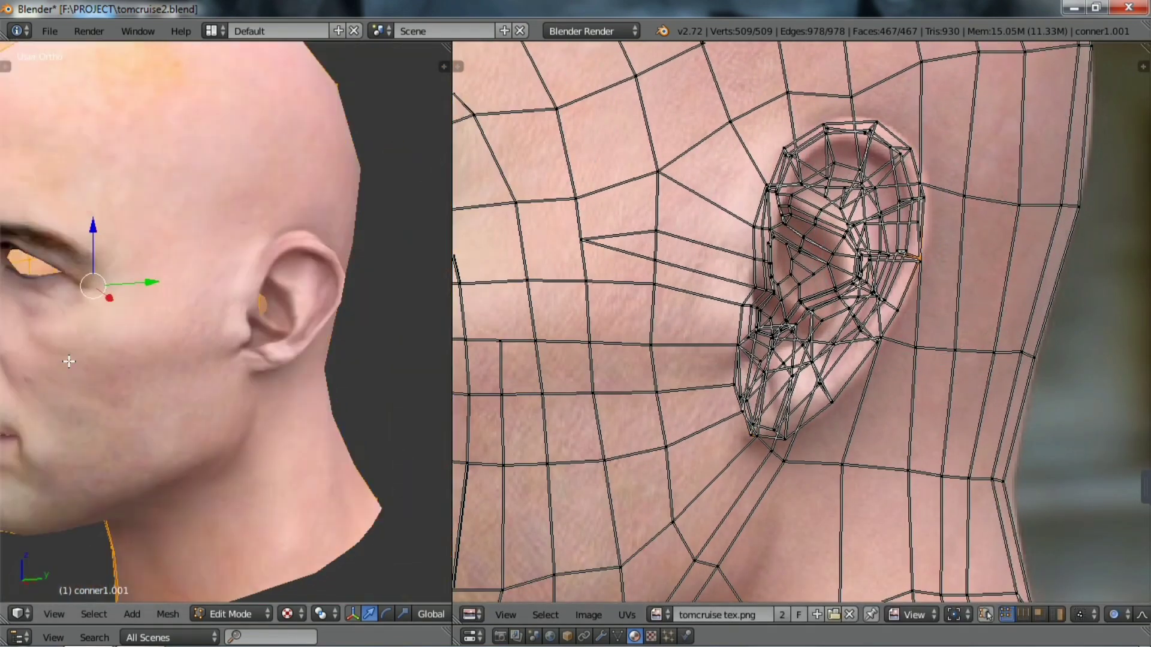
- Nudge a lower ear lobe UV vertex twice to fit the photo's ear
{"action": "right_click", "coordinate": [748, 413]}
{"action": "key", "text": "g"}
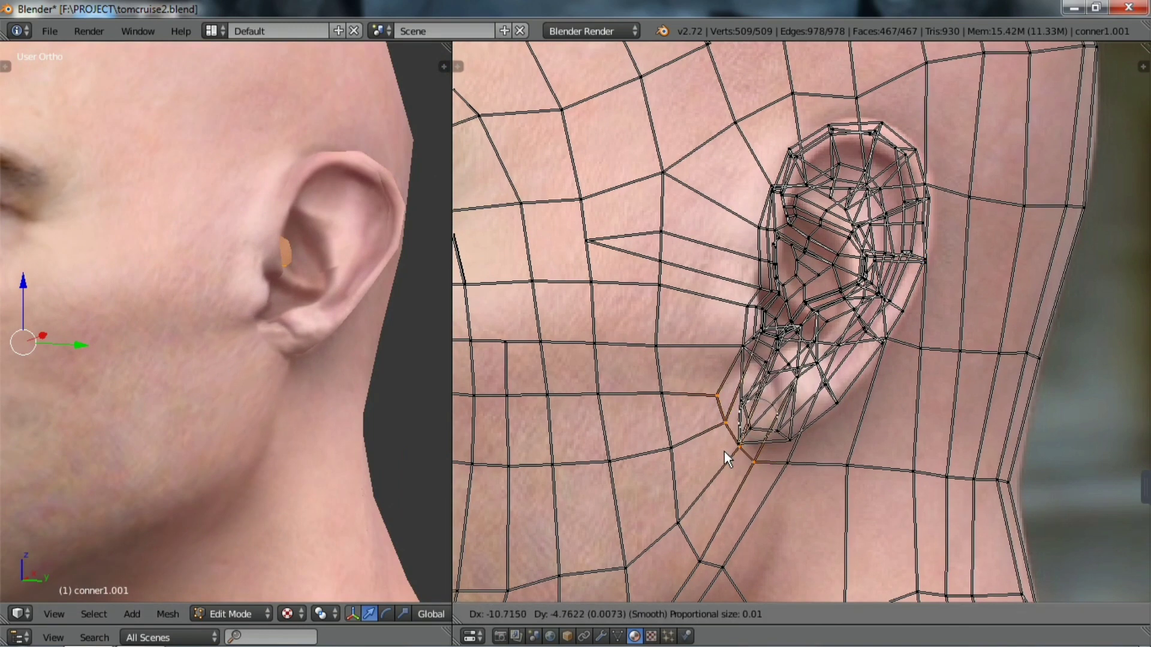
{"action": "left_click", "coordinate": [761, 399]}
{"action": "key", "text": "g"}
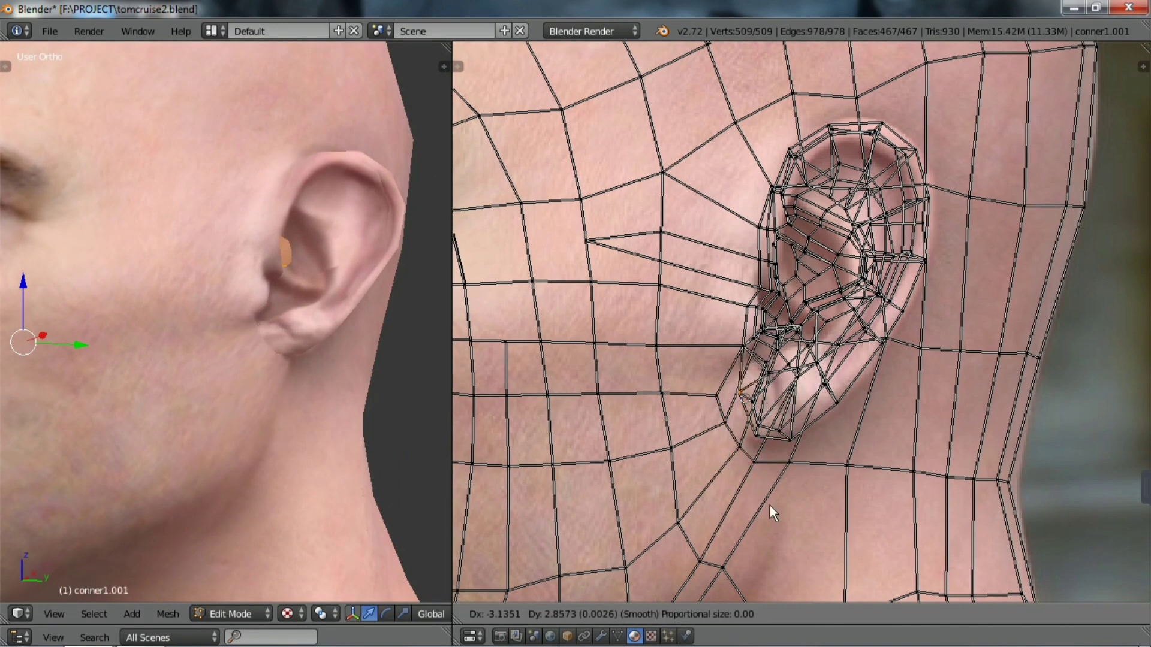
{"action": "left_click", "coordinate": [769, 505]}
- Return to Object Mode and view the textured head from the front
{"action": "mouse_move", "coordinate": [291, 367]}
{"action": "middle_mouse_down"}
{"action": "mouse_move", "coordinate": [403, 341]}
{"action": "mouse_move", "coordinate": [126, 362]}
{"action": "middle_mouse_up"}
{"action": "scroll", "coordinate": [374, 411], "scroll_direction": "up", "scroll_amount": 3}
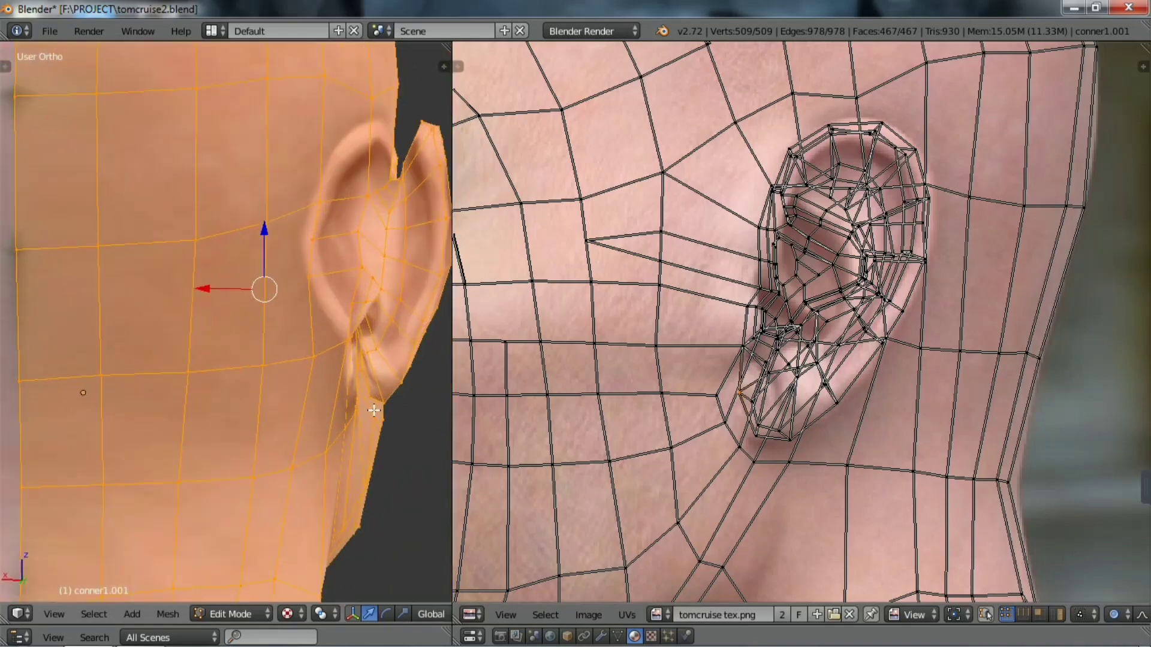
{"action": "scroll", "coordinate": [374, 411], "scroll_direction": "down", "scroll_amount": 4}
{"action": "mouse_move", "coordinate": [374, 410]}
{"action": "middle_mouse_down"}
{"action": "mouse_move", "coordinate": [352, 470]}
{"action": "mouse_move", "coordinate": [228, 605]}
{"action": "middle_mouse_up"}
{"action": "scroll", "coordinate": [352, 470], "scroll_direction": "down", "scroll_amount": 2}
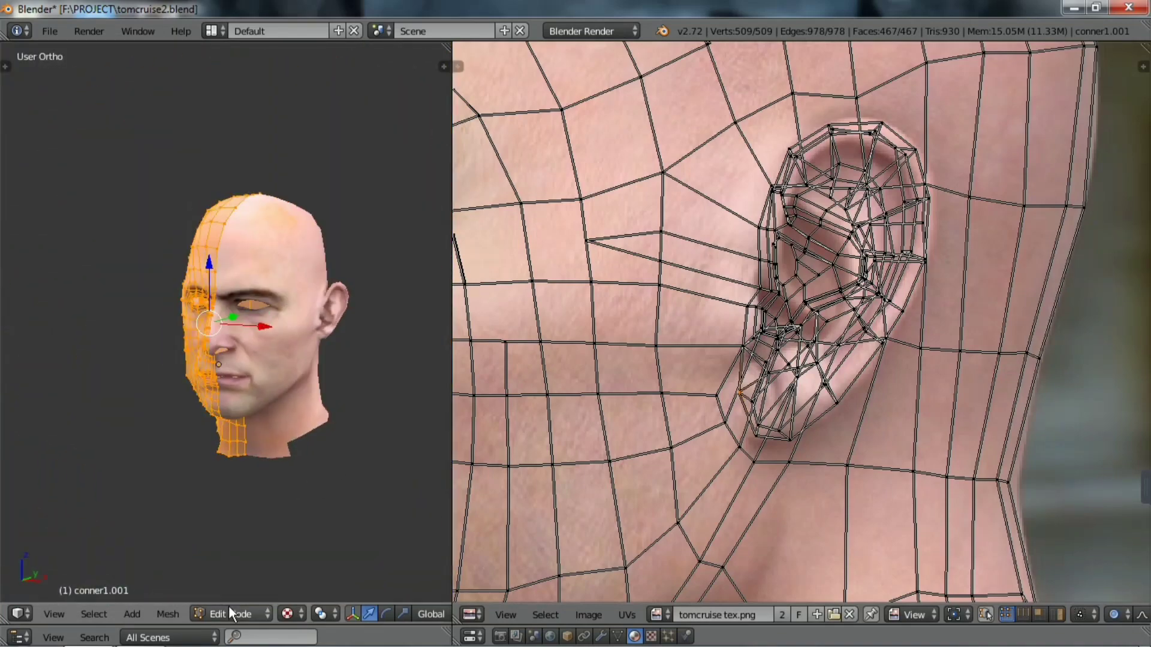
{"action": "key", "text": "Tab"}
{"action": "left_click_drag", "start_coordinate": [453, 360], "coordinate": [634, 360]}
{"action": "middle_click_drag", "start_coordinate": [478, 439], "coordinate": [508, 465]}
{"action": "scroll", "coordinate": [437, 448], "scroll_direction": "up", "scroll_amount": 5}
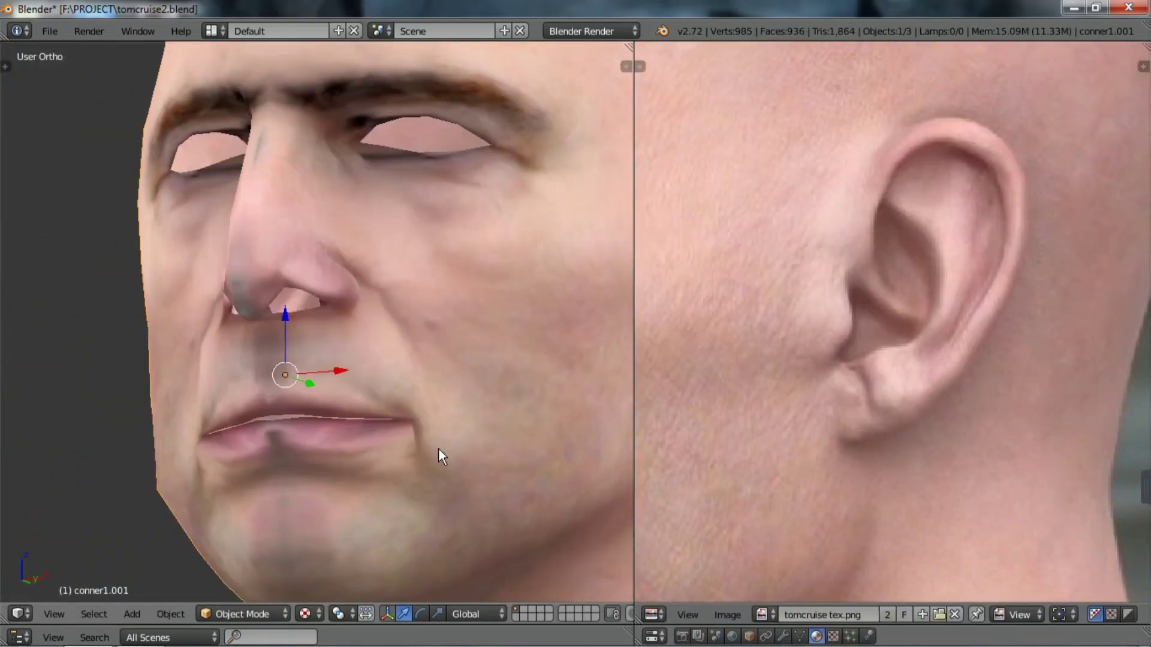
{"action": "scroll", "coordinate": [438, 448], "scroll_direction": "down", "scroll_amount": 5}
{"action": "key", "text": "Tab"}
{"action": "scroll", "coordinate": [743, 430], "scroll_direction": "down", "scroll_amount": 3}
{"action": "scroll", "coordinate": [744, 430], "scroll_direction": "up", "scroll_amount": 5}
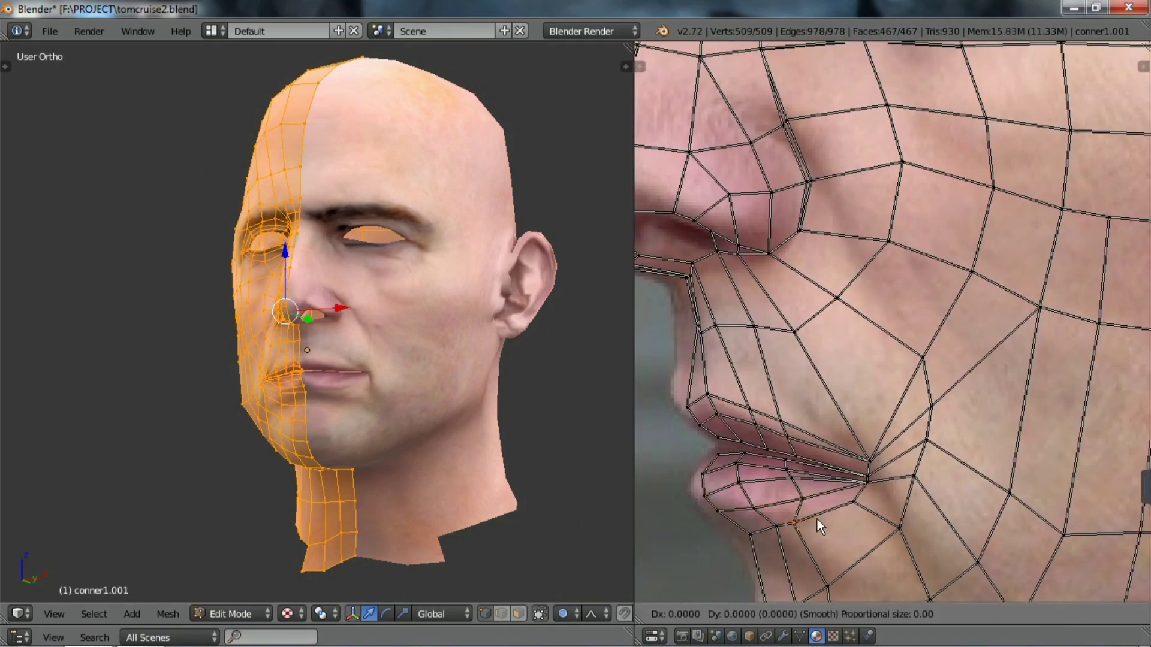
{"action": "scroll", "coordinate": [818, 519], "scroll_direction": "down", "scroll_amount": 3}
{"action": "scroll", "coordinate": [437, 416], "scroll_direction": "down", "scroll_amount": 3}
{"action": "mouse_move", "coordinate": [437, 416]}
{"action": "middle_mouse_down"}
{"action": "mouse_move", "coordinate": [560, 501]}
{"action": "mouse_move", "coordinate": [405, 398]}
{"action": "middle_mouse_up"}
{"action": "scroll", "coordinate": [406, 398], "scroll_direction": "up", "scroll_amount": 4}
{"action": "scroll", "coordinate": [489, 367], "scroll_direction": "down", "scroll_amount": 4}
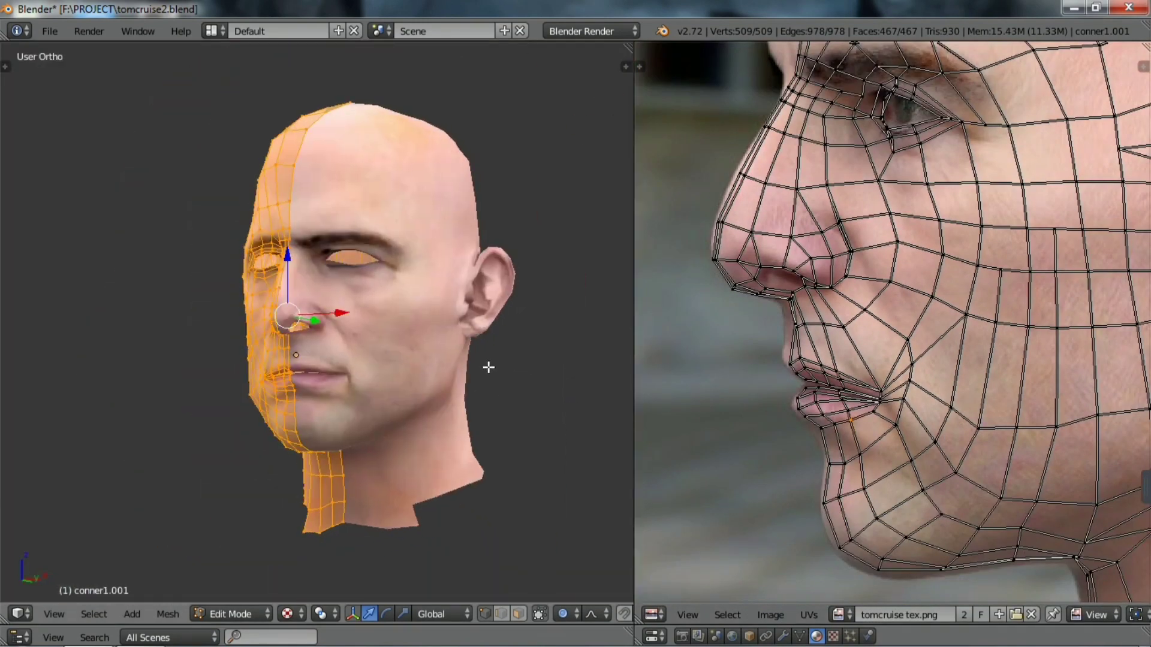
{"action": "mouse_move", "coordinate": [488, 367]}
{"action": "middle_mouse_down"}
{"action": "mouse_move", "coordinate": [542, 352]}
{"action": "mouse_move", "coordinate": [480, 432]}
{"action": "middle_mouse_up"}
{"action": "key", "text": "Tab"}
{"action": "scroll", "coordinate": [480, 432], "scroll_direction": "down", "scroll_amount": 3}
{"action": "left_click_drag", "start_coordinate": [636, 422], "coordinate": [947, 423]}
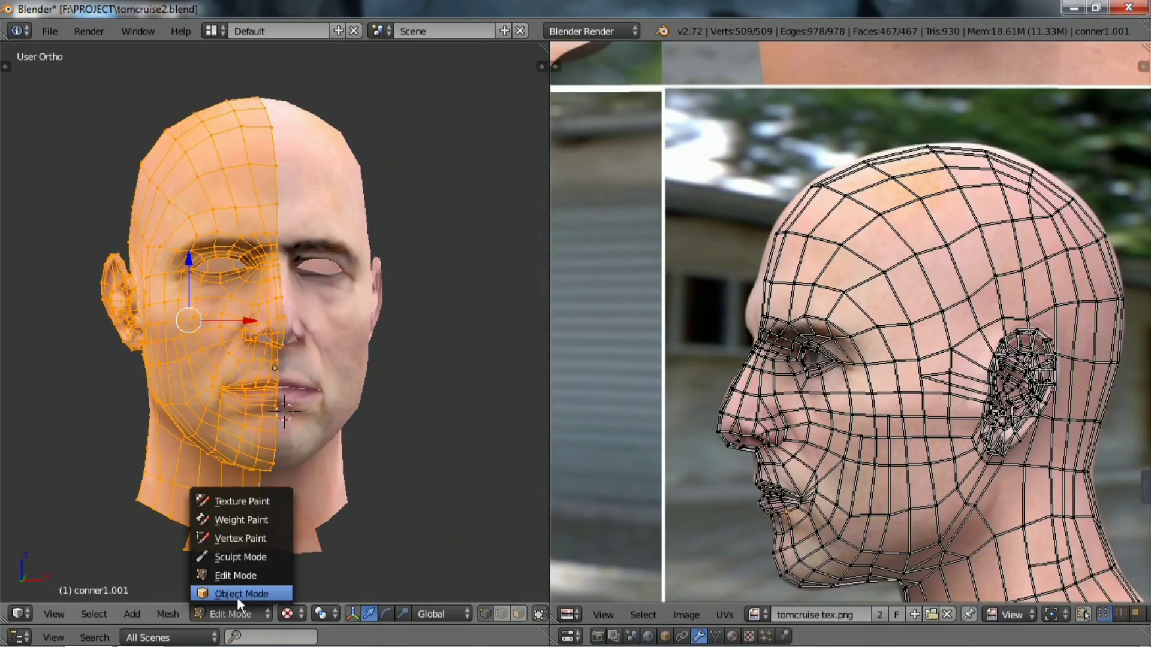
{"action": "left_click", "coordinate": [236, 574]}
{"action": "scroll", "coordinate": [372, 473], "scroll_direction": "up", "scroll_amount": 3}
- Fill the eye opening with a face and assign the tomcruise tex.png image to it
{"action": "scroll", "coordinate": [265, 323], "scroll_direction": "up", "scroll_amount": 3}
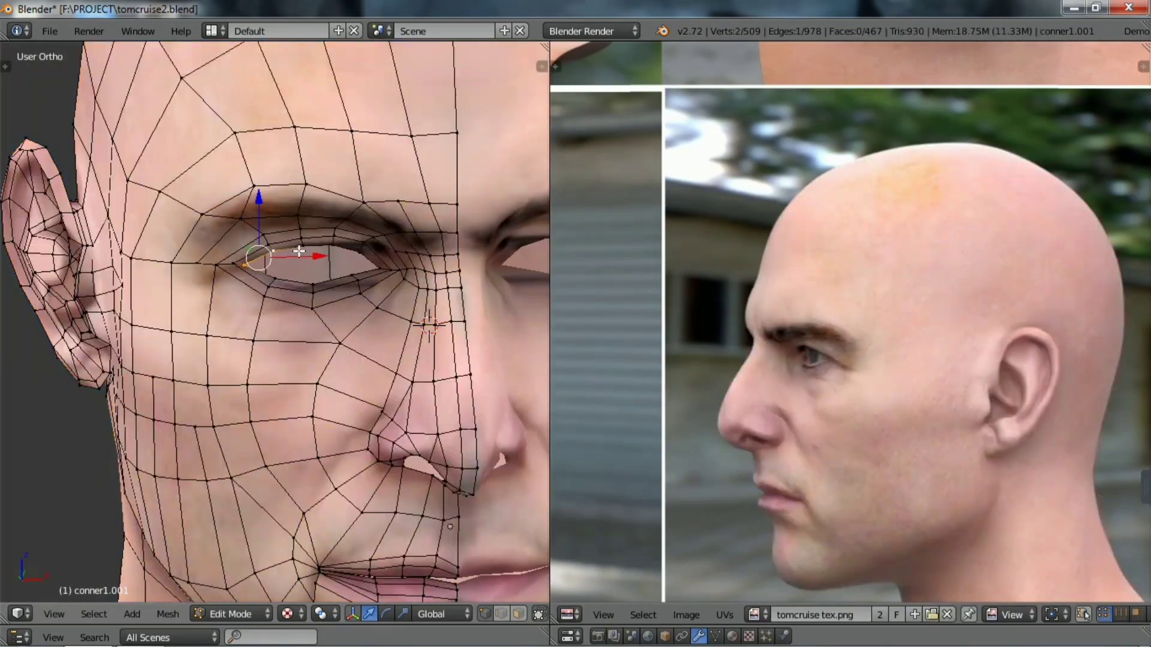
{"action": "left_click", "coordinate": [372, 290], "text": "ctrl"}
{"action": "key", "text": "f"}
{"action": "left_click", "coordinate": [754, 614]}
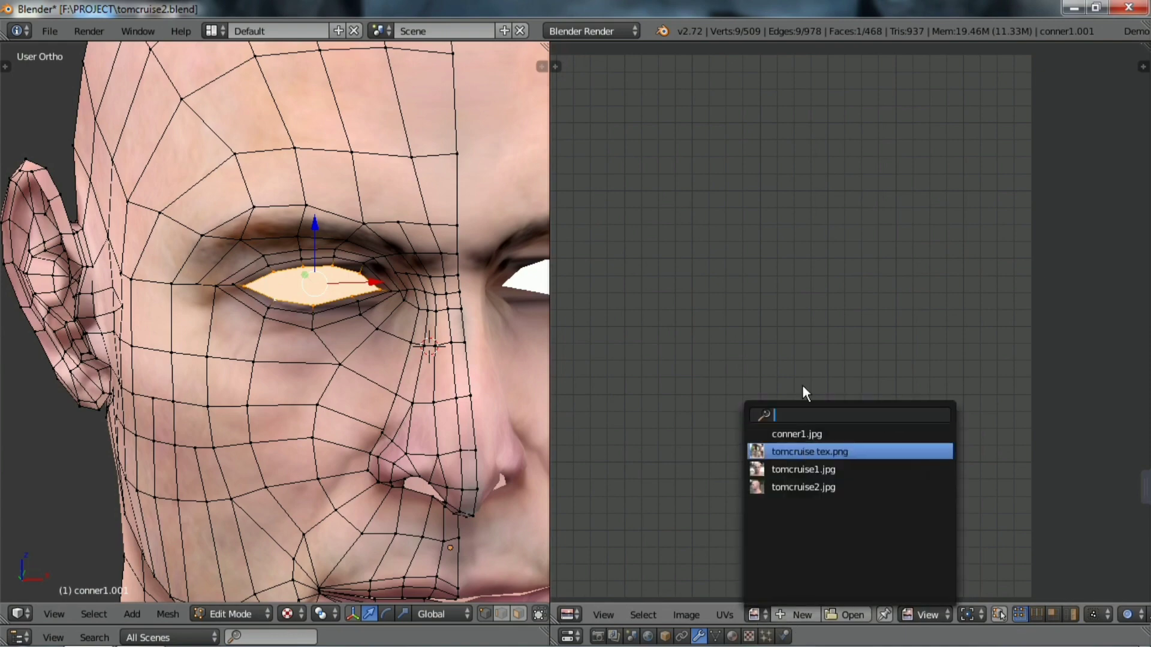
{"action": "left_click", "coordinate": [819, 452]}
- Project the eye face UVs from view, then move and shrink them onto the photo's eye
{"action": "scroll", "coordinate": [370, 368], "scroll_direction": "down", "scroll_amount": 5}
{"action": "key", "text": "u"}
{"action": "left_click", "coordinate": [308, 382]}
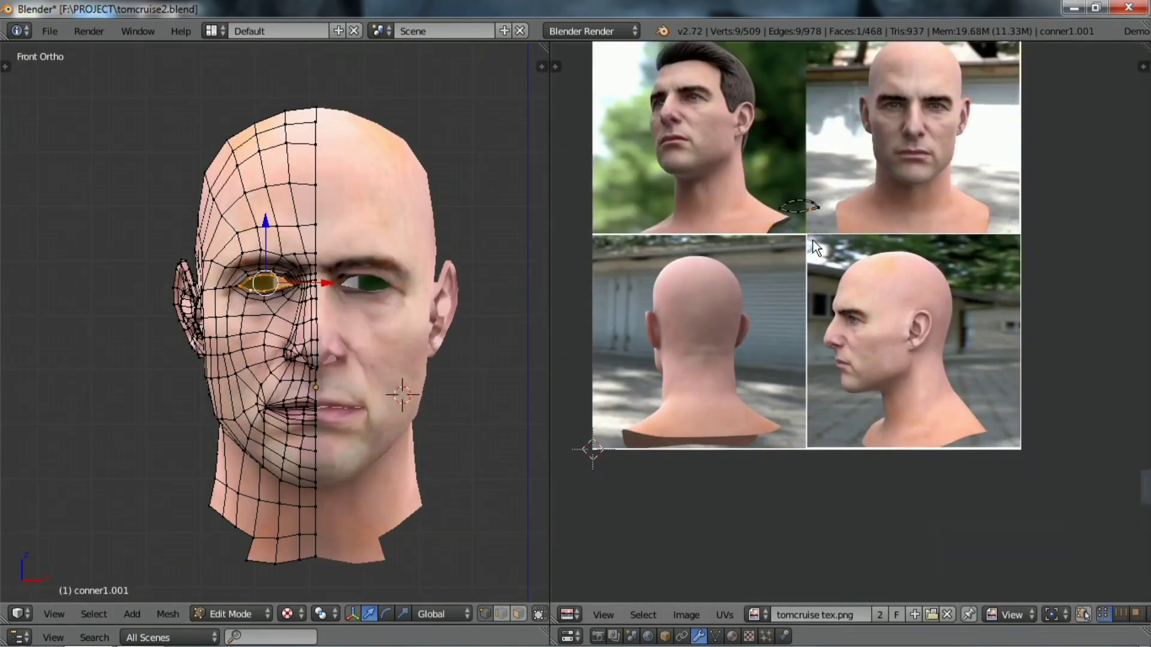
{"action": "scroll", "coordinate": [477, 404], "scroll_direction": "up", "scroll_amount": 5}
{"action": "left_click", "coordinate": [858, 321]}
{"action": "scroll", "coordinate": [934, 210], "scroll_direction": "up", "scroll_amount": 2}
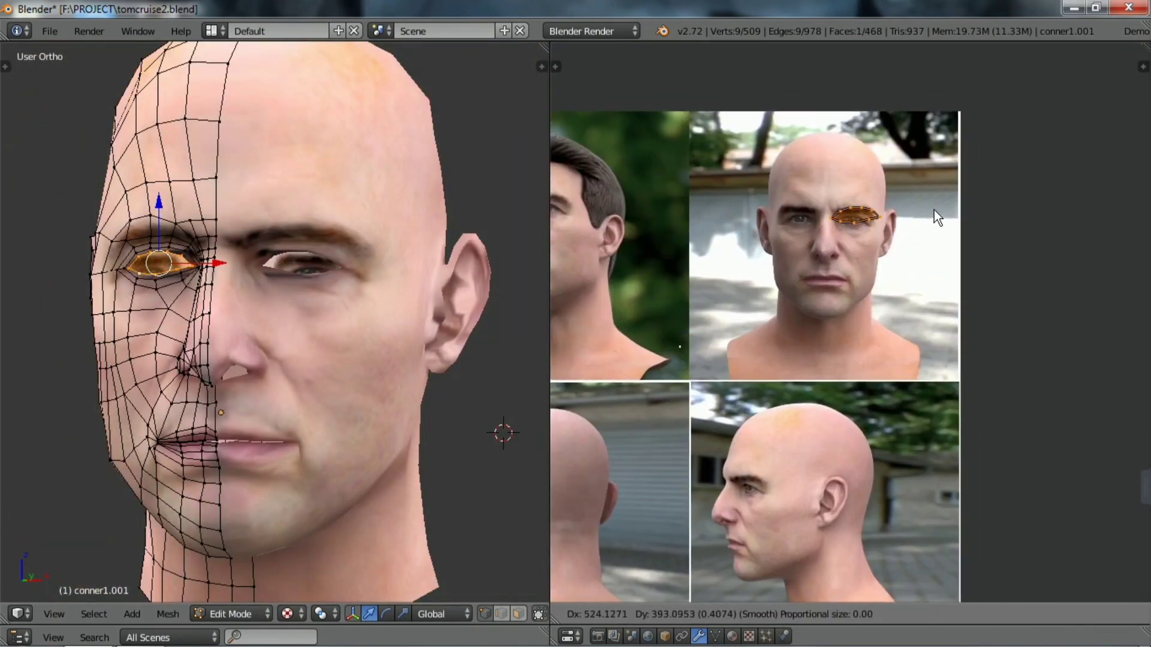
{"action": "scroll", "coordinate": [893, 288], "scroll_direction": "up", "scroll_amount": 2}
{"action": "key", "text": "s"}
{"action": "left_click", "coordinate": [839, 293]}
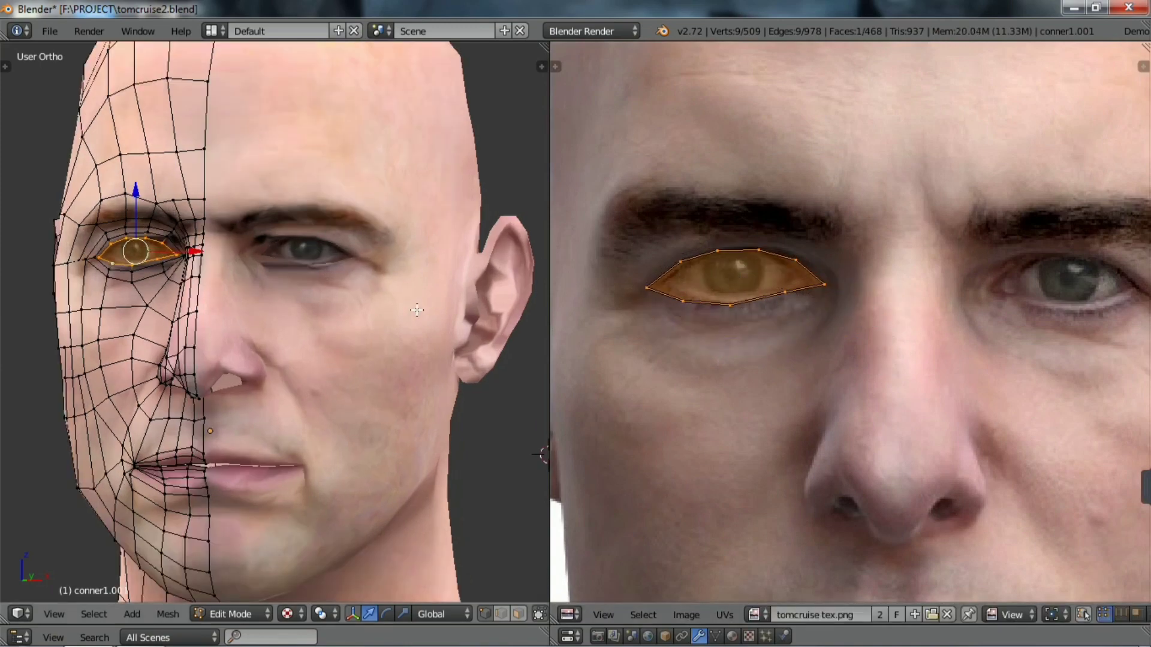
- Shift the whole eye UV face and adjust one outline vertex to fit the photo's eye
{"action": "scroll", "coordinate": [120, 269], "scroll_direction": "up", "scroll_amount": 3}
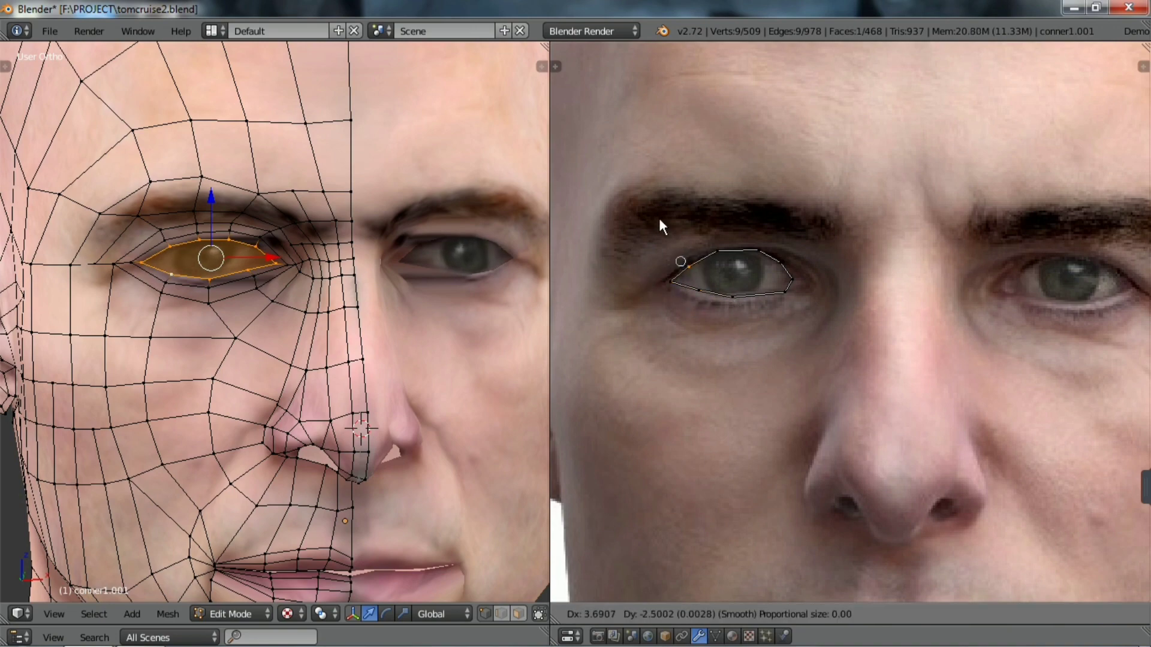
{"action": "right_click", "coordinate": [721, 254]}
{"action": "scroll", "coordinate": [275, 324], "scroll_direction": "down", "scroll_amount": 4}
{"action": "key", "text": "a"}
{"action": "key", "text": "g"}
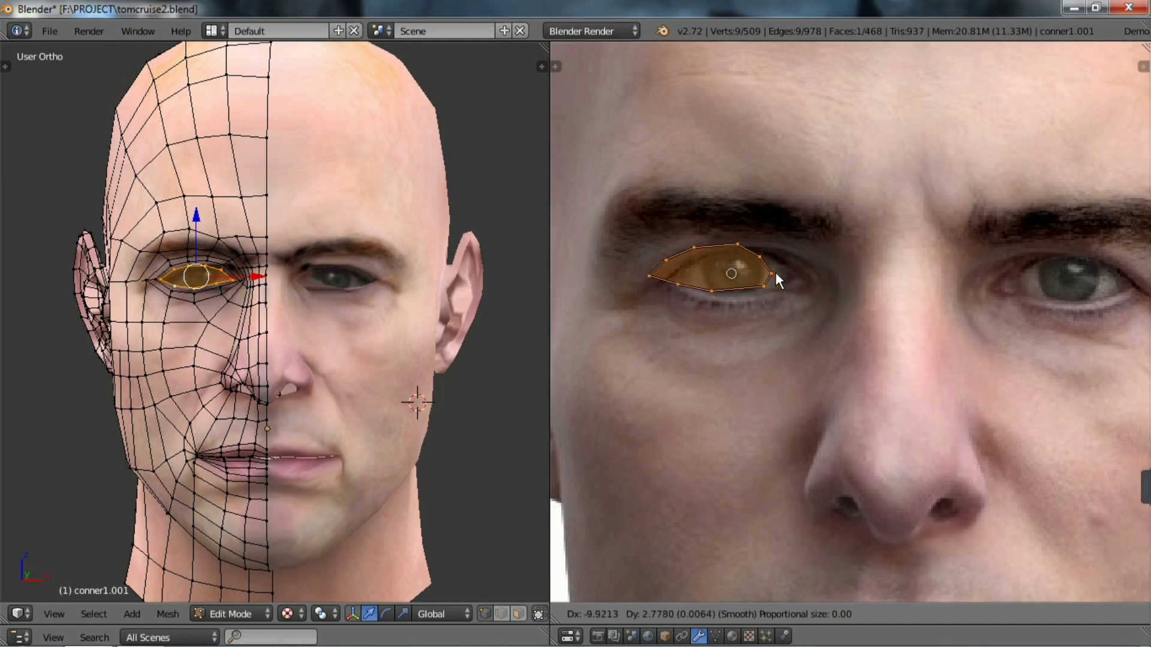
{"action": "left_click", "coordinate": [791, 300]}
{"action": "key", "text": "KP_3"}
{"action": "key", "text": "KP_1"}
{"action": "scroll", "coordinate": [308, 290], "scroll_direction": "up", "scroll_amount": 4}
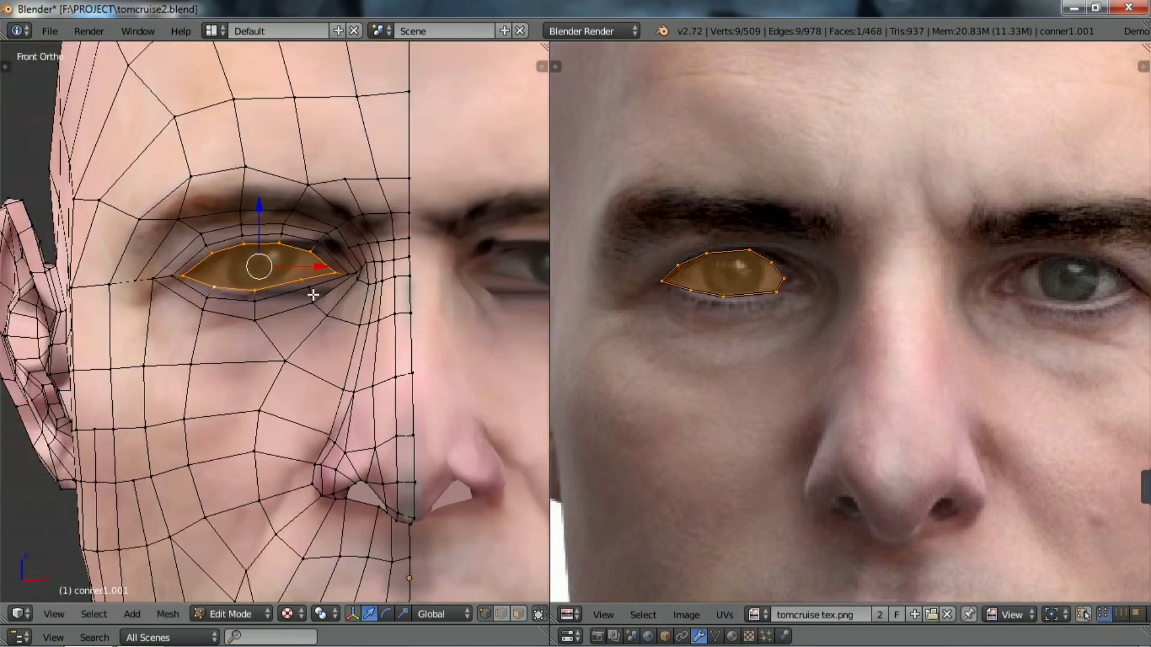
{"action": "right_click", "coordinate": [782, 277]}
{"action": "key", "text": "g"}
{"action": "left_click", "coordinate": [806, 285]}
- Save the project as tomcruise3.blend
{"action": "left_click", "coordinate": [50, 30]}
{"action": "left_click", "coordinate": [90, 200]}
{"action": "scroll", "coordinate": [276, 324], "scroll_direction": "down", "scroll_amount": 4}
{"action": "middle_click_drag", "start_coordinate": [359, 360], "coordinate": [427, 360]}
{"action": "scroll", "coordinate": [428, 360], "scroll_direction": "up", "scroll_amount": 3}
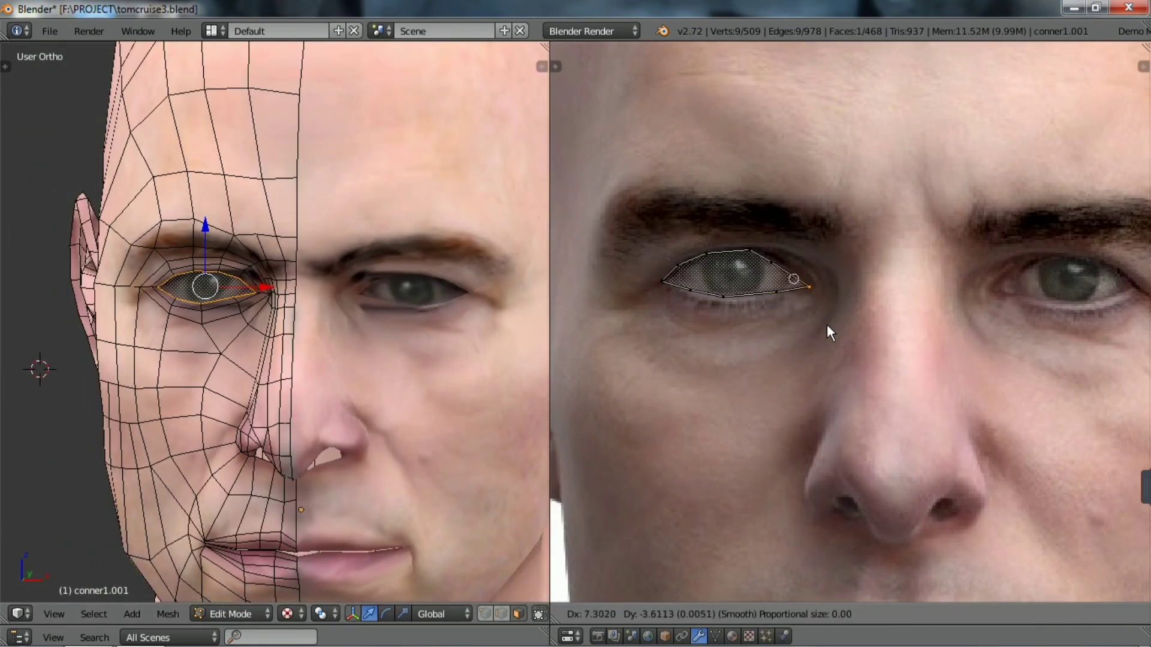
- Move the lower-lid UV vertex and lower-lid edge, constrained to X, to match the photo's eye
{"action": "left_click", "coordinate": [808, 242]}
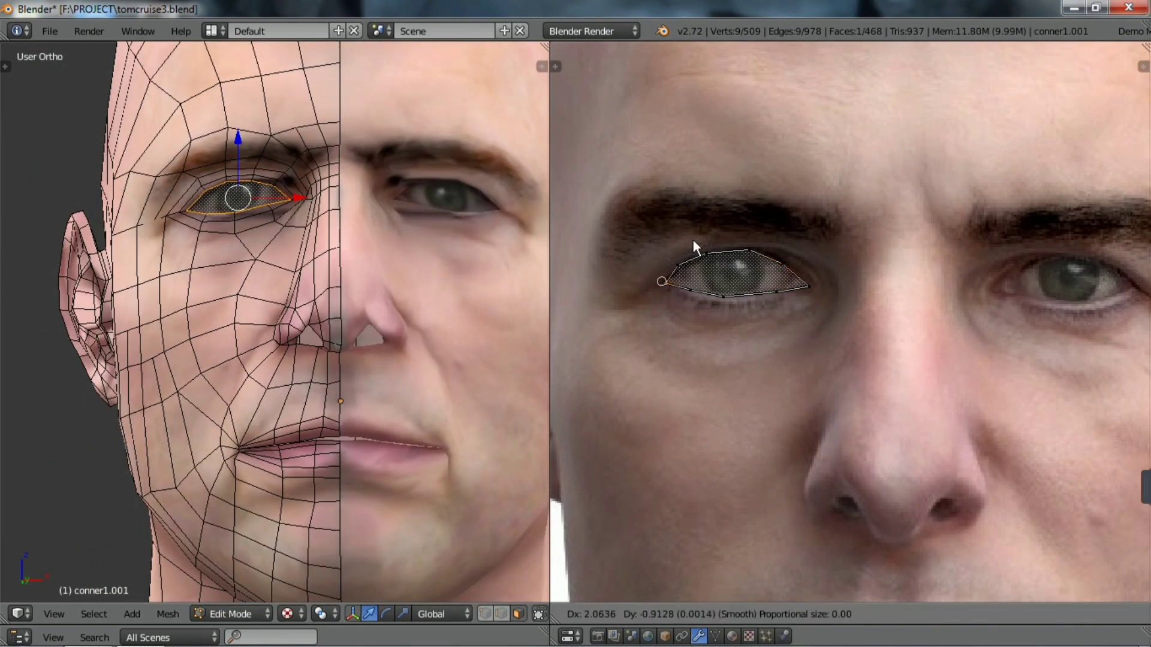
{"action": "right_click", "coordinate": [708, 311]}
{"action": "key", "text": "g"}
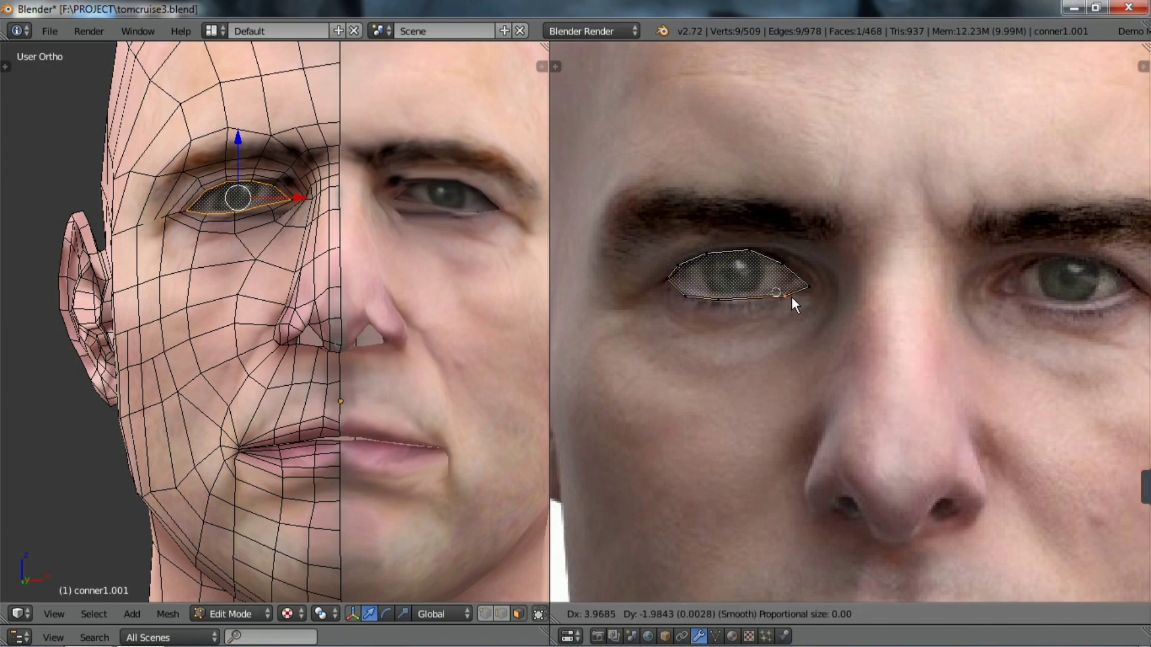
{"action": "left_click", "coordinate": [752, 307]}
{"action": "middle_click_drag", "start_coordinate": [239, 270], "coordinate": [281, 282]}
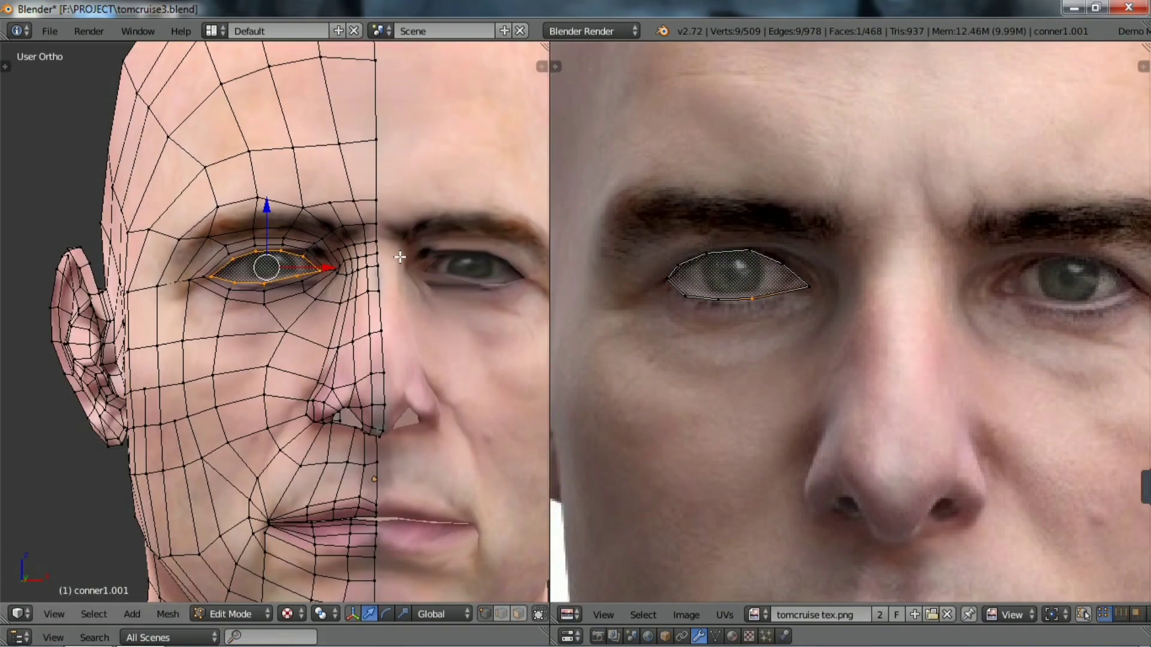
{"action": "right_click", "coordinate": [282, 305]}
{"action": "key", "text": "g"}
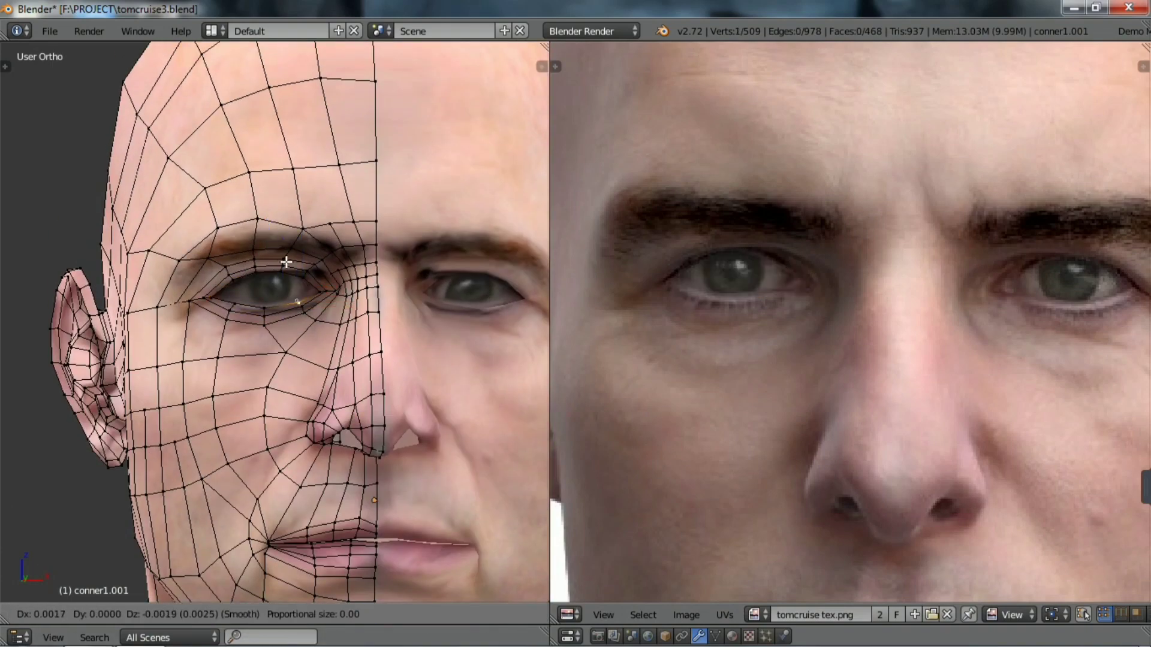
{"action": "key", "text": "x"}
{"action": "left_click", "coordinate": [284, 264]}
- Select the eye-corner vertex, then return to Object Mode to view the whole head
{"action": "middle_click_drag", "start_coordinate": [285, 265], "coordinate": [205, 294]}
{"action": "right_click", "coordinate": [204, 293]}
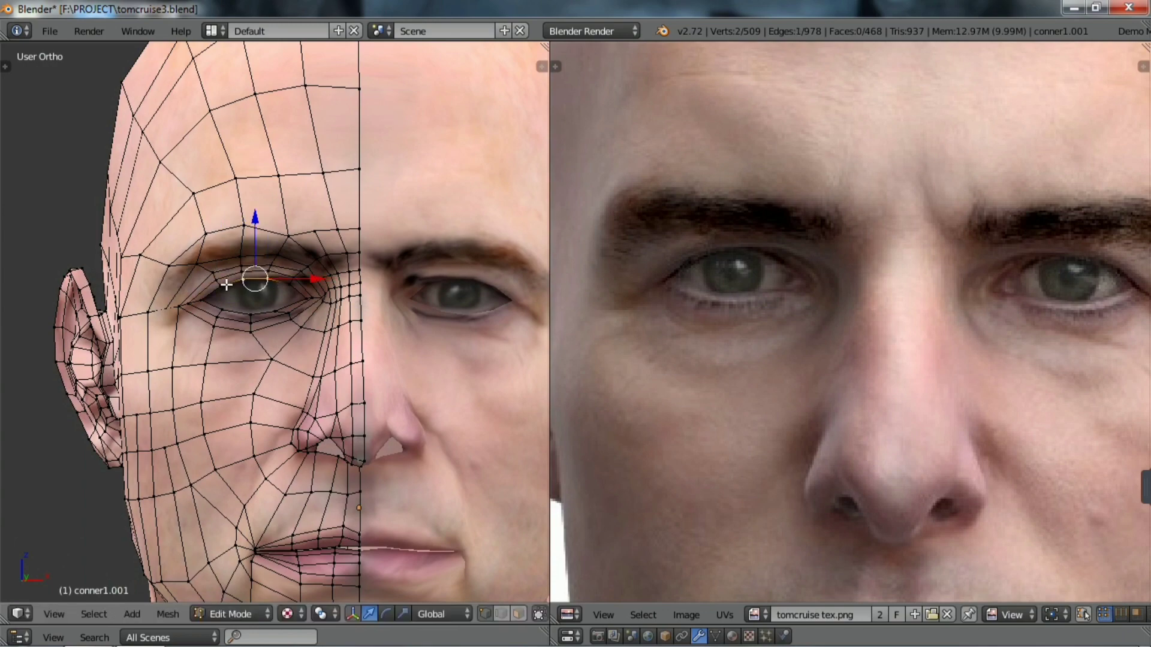
{"action": "middle_click_drag", "start_coordinate": [287, 291], "coordinate": [336, 420]}
{"action": "scroll", "coordinate": [359, 497], "scroll_direction": "down", "scroll_amount": 3}
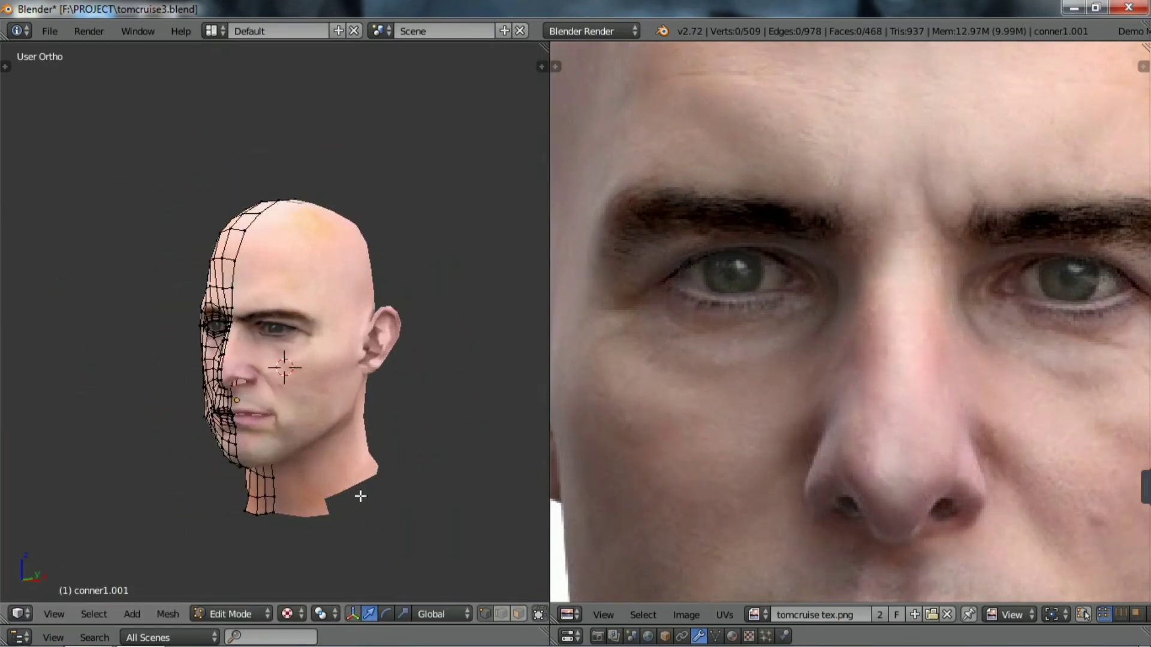
{"action": "middle_click_drag", "start_coordinate": [360, 496], "coordinate": [347, 483]}
{"action": "key", "text": "Tab"}
- Show the head's modifiers in the Properties editor and add a Subdivision Surface modifier
{"action": "left_click", "coordinate": [568, 615]}
{"action": "left_click", "coordinate": [559, 342]}
{"action": "left_click_drag", "start_coordinate": [550, 360], "coordinate": [706, 420]}
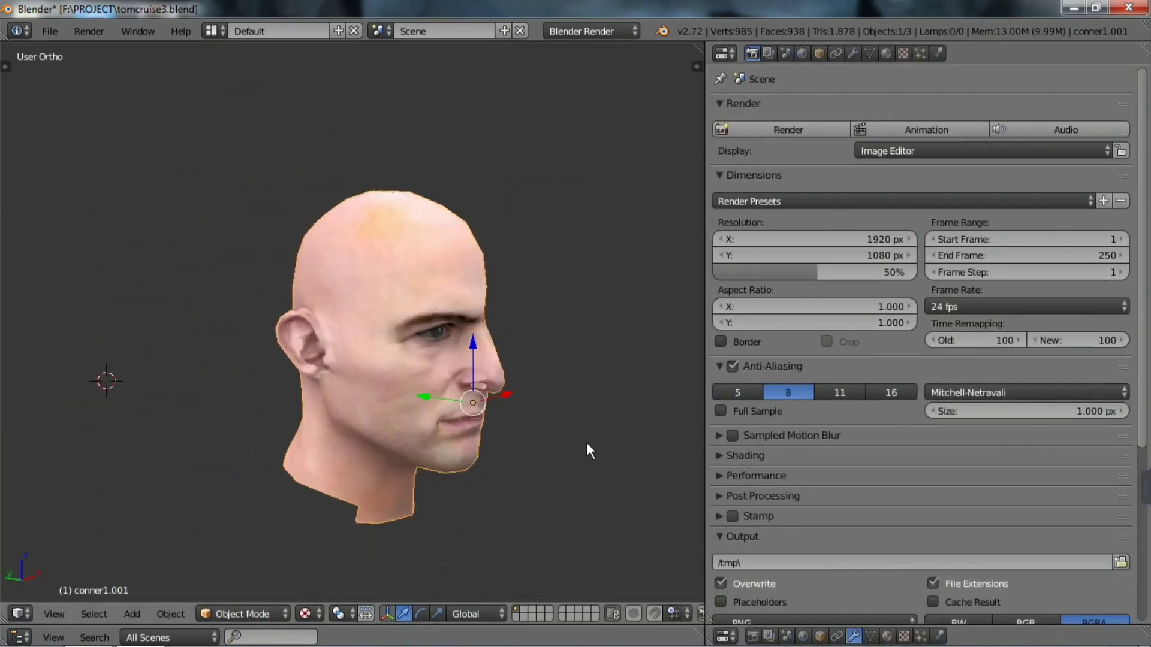
{"action": "middle_click_drag", "start_coordinate": [587, 442], "coordinate": [540, 420]}
{"action": "left_click", "coordinate": [853, 53]}
{"action": "left_click", "coordinate": [923, 109]}
{"action": "left_click", "coordinate": [831, 389]}
{"action": "scroll", "coordinate": [576, 387], "scroll_direction": "up", "scroll_amount": 3}
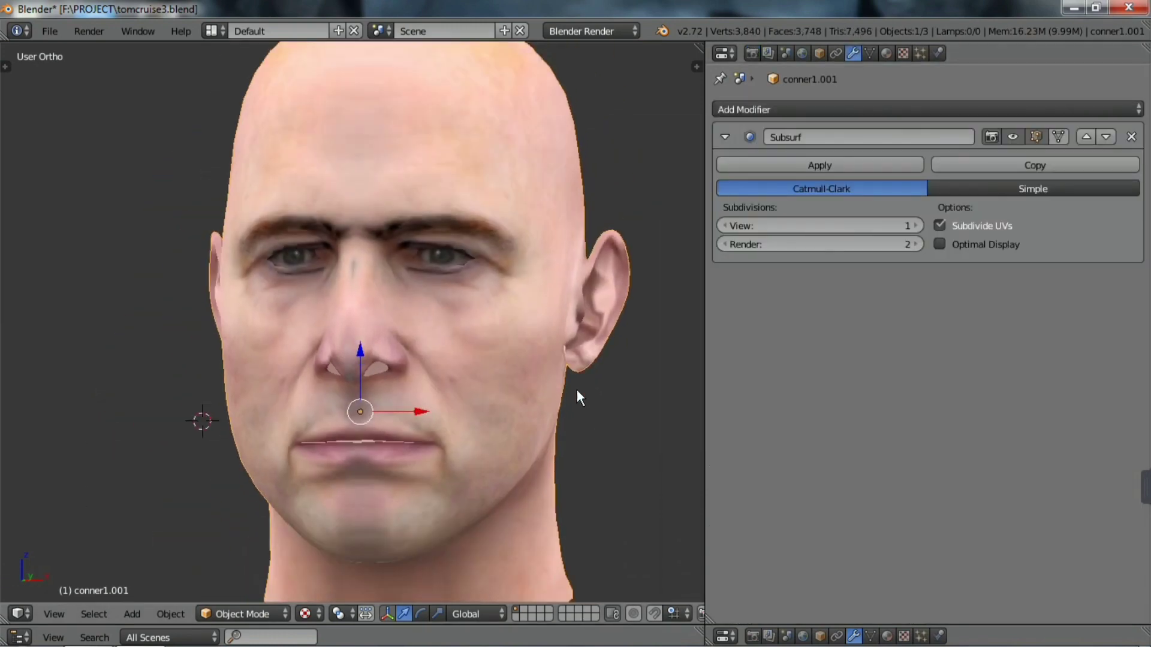
{"action": "scroll", "coordinate": [577, 389], "scroll_direction": "down", "scroll_amount": 2}
{"action": "key", "text": "ctrl+z"}
{"action": "middle_click_drag", "start_coordinate": [591, 339], "coordinate": [452, 377]}
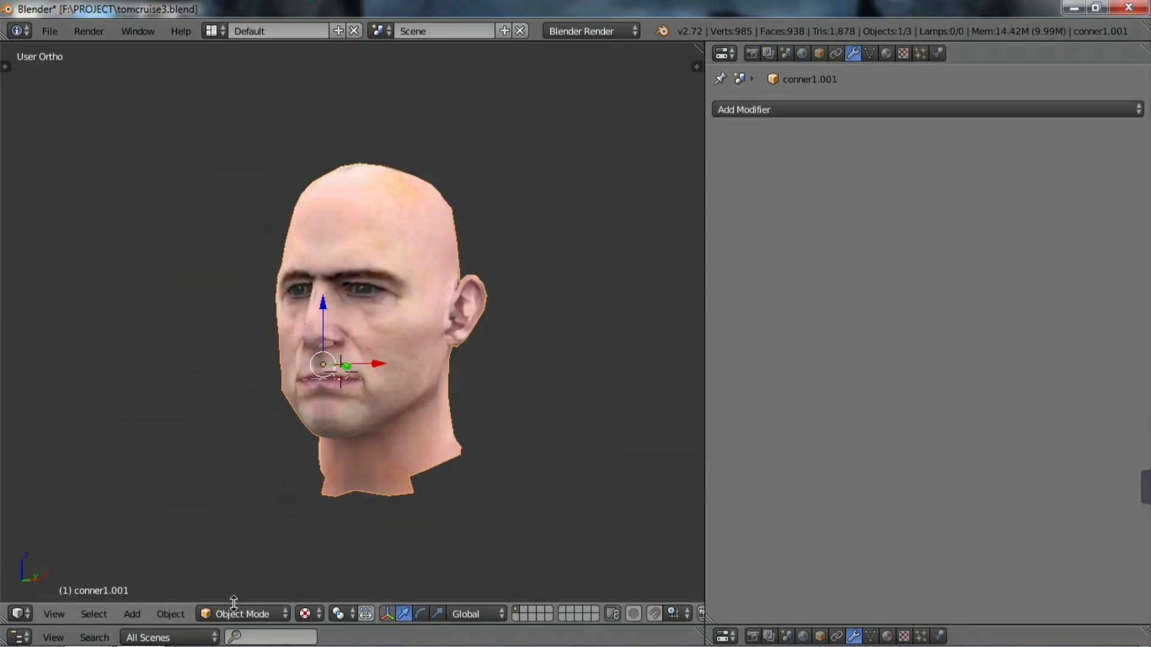
- Toggle between Edit and Object Mode, showing the tool shelf, and orbit to inspect the head
{"action": "key", "text": "Tab"}
{"action": "middle_click_drag", "start_coordinate": [240, 224], "coordinate": [334, 572]}
{"action": "key", "text": "Tab"}
{"action": "key", "text": "t"}
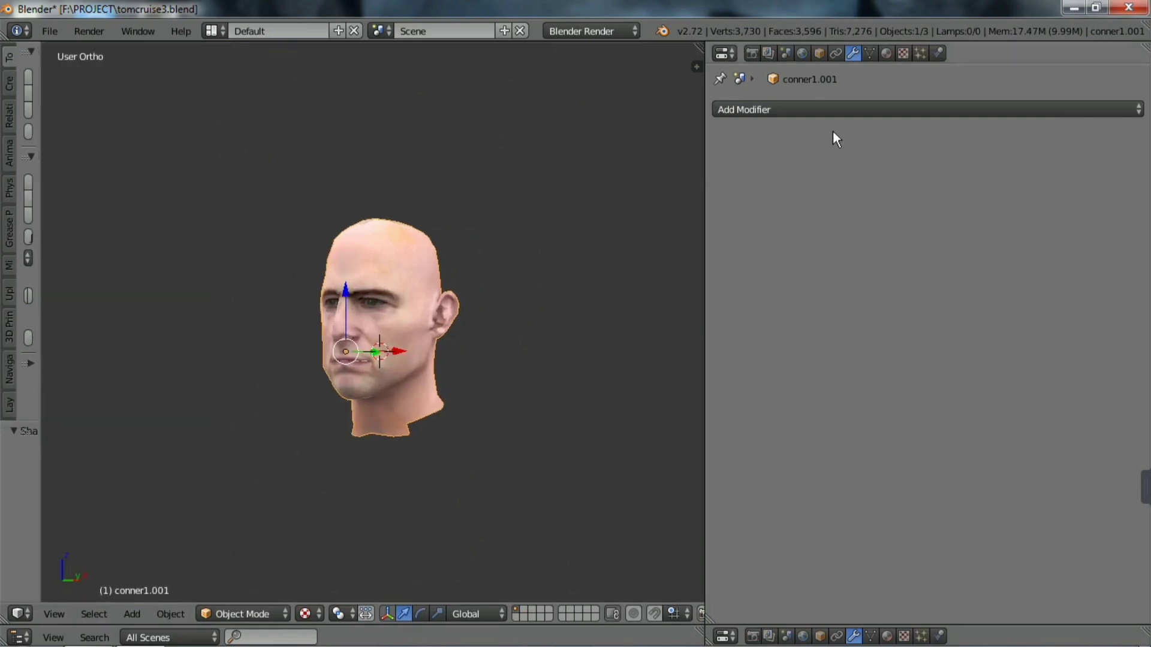
{"action": "left_click_drag", "start_coordinate": [705, 336], "coordinate": [1054, 336]}
{"action": "scroll", "coordinate": [868, 404], "scroll_direction": "up", "scroll_amount": 4}
{"action": "mouse_move", "coordinate": [868, 413]}
{"action": "middle_mouse_down"}
{"action": "mouse_move", "coordinate": [664, 379]}
{"action": "mouse_move", "coordinate": [622, 333]}
{"action": "middle_mouse_up"}
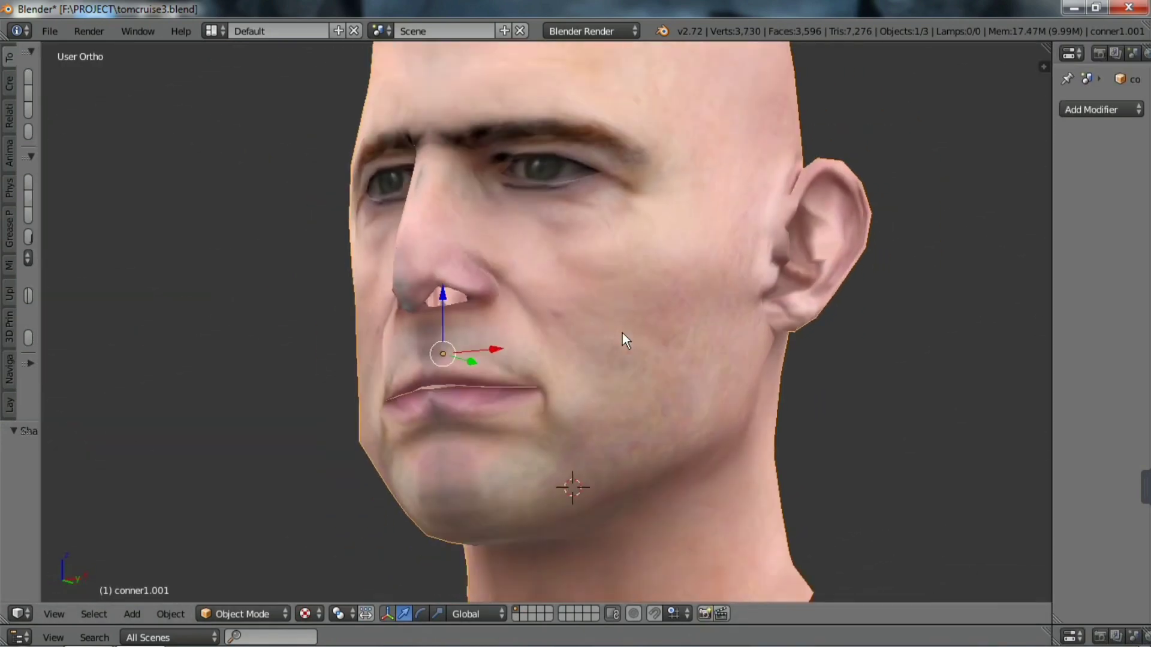
{"action": "scroll", "coordinate": [711, 321], "scroll_direction": "down", "scroll_amount": 3}
{"action": "scroll", "coordinate": [591, 312], "scroll_direction": "up", "scroll_amount": 3}
{"action": "mouse_move", "coordinate": [711, 322]}
{"action": "middle_mouse_down"}
{"action": "mouse_move", "coordinate": [591, 311]}
{"action": "mouse_move", "coordinate": [616, 308]}
{"action": "mouse_move", "coordinate": [362, 412]}
{"action": "mouse_move", "coordinate": [344, 460]}
{"action": "middle_mouse_up"}
{"action": "scroll", "coordinate": [369, 452], "scroll_direction": "up", "scroll_amount": 2}
- In Edit Mode, move the selected vertex along X and inspect the head from the front and side
{"action": "key", "text": "Tab"}
{"action": "key", "text": "g"}
{"action": "key", "text": "x"}
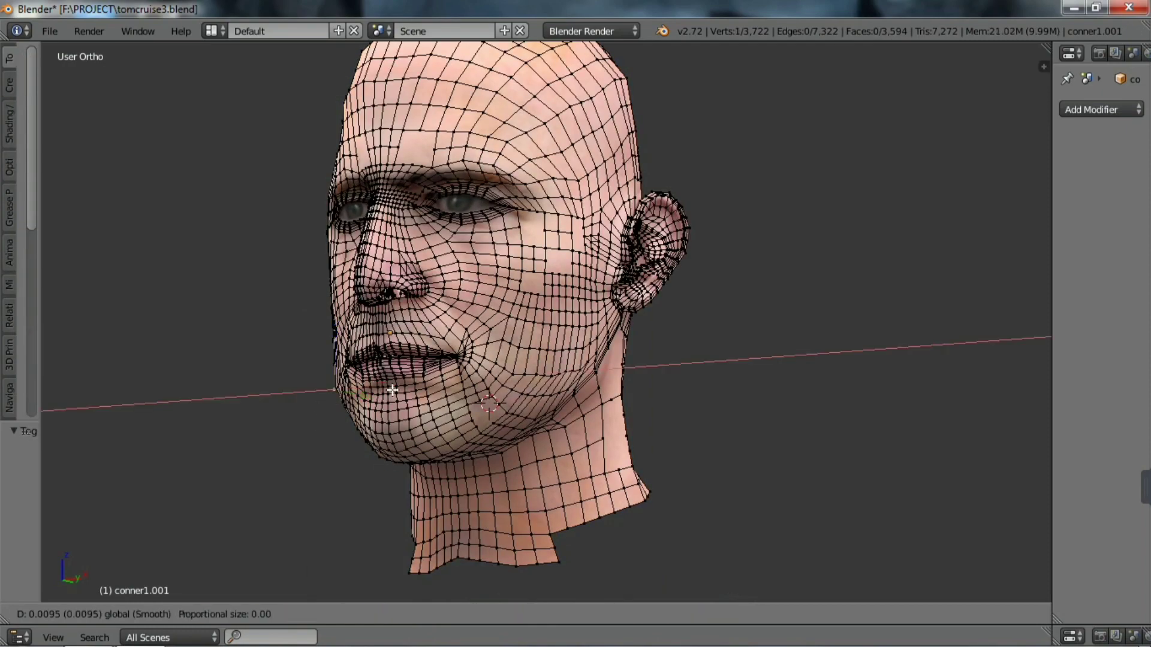
{"action": "left_click", "coordinate": [392, 391]}
{"action": "mouse_move", "coordinate": [393, 390]}
{"action": "middle_mouse_down"}
{"action": "mouse_move", "coordinate": [514, 470]}
{"action": "mouse_move", "coordinate": [324, 398]}
{"action": "middle_mouse_up"}
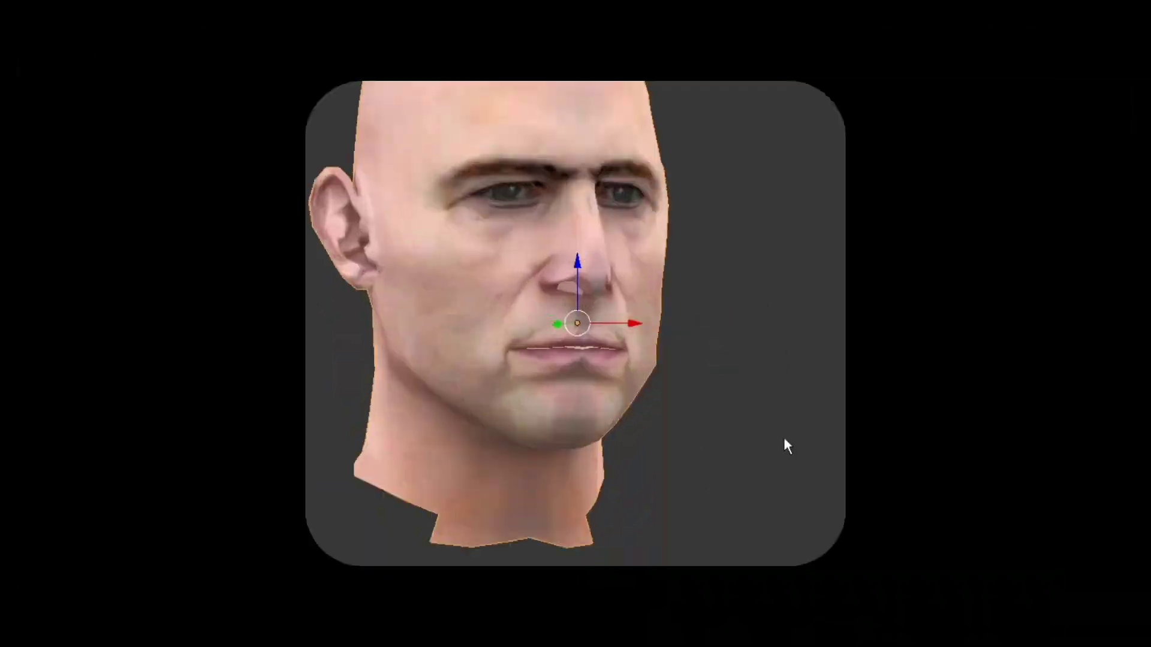
{"action": "mouse_move", "coordinate": [783, 437]}
{"action": "middle_mouse_down"}
{"action": "mouse_move", "coordinate": [664, 393]}
{"action": "mouse_move", "coordinate": [573, 383]}
{"action": "middle_mouse_up"}
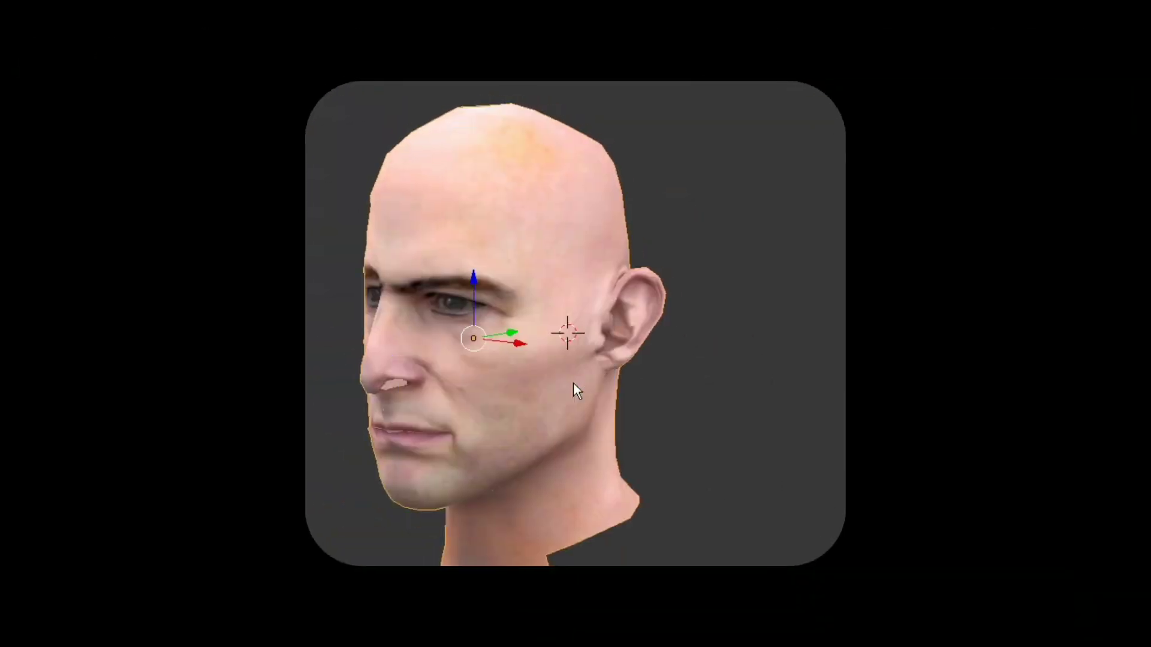